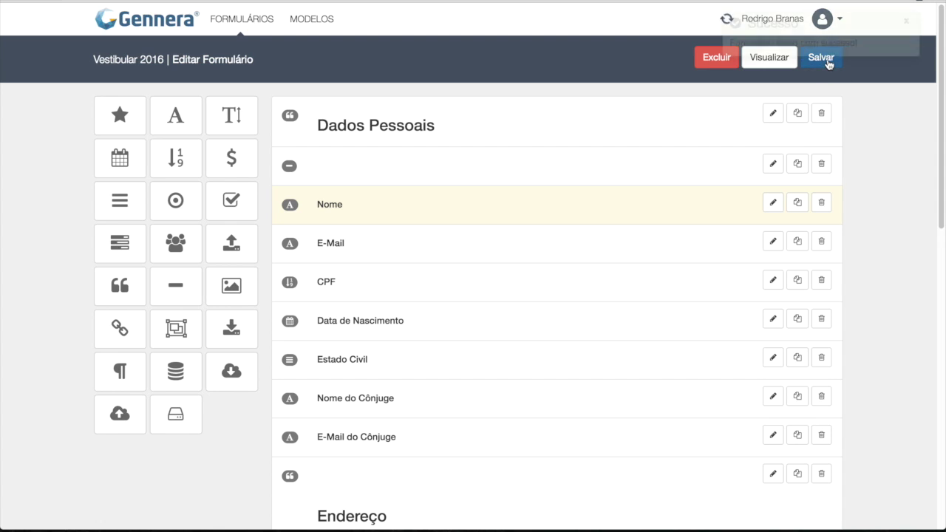
{"action": "left_click", "coordinate": [774, 65]}
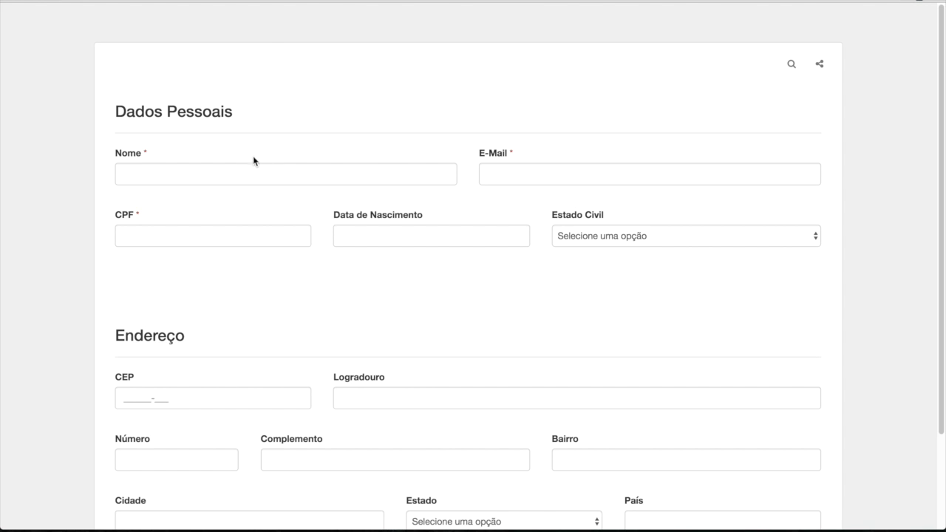
{"action": "left_click", "coordinate": [228, 166]}
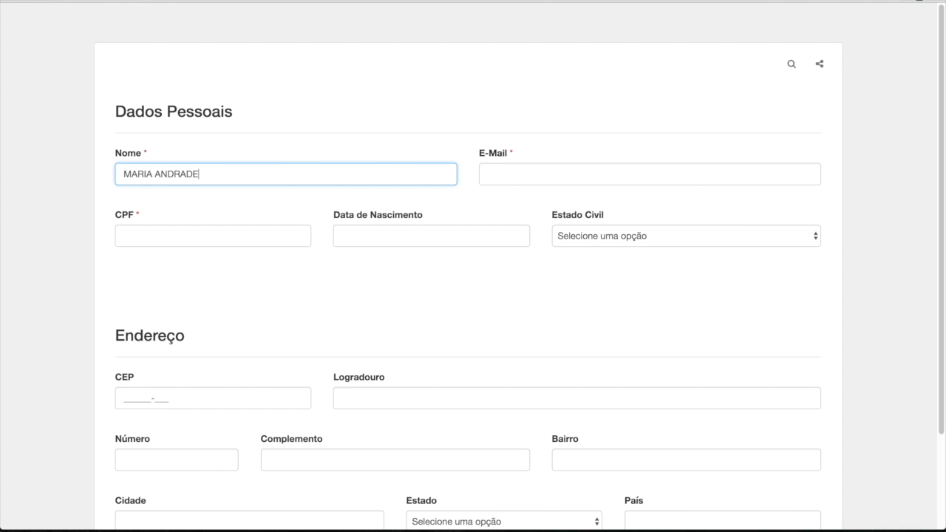
{"action": "key", "text": "super+w"}
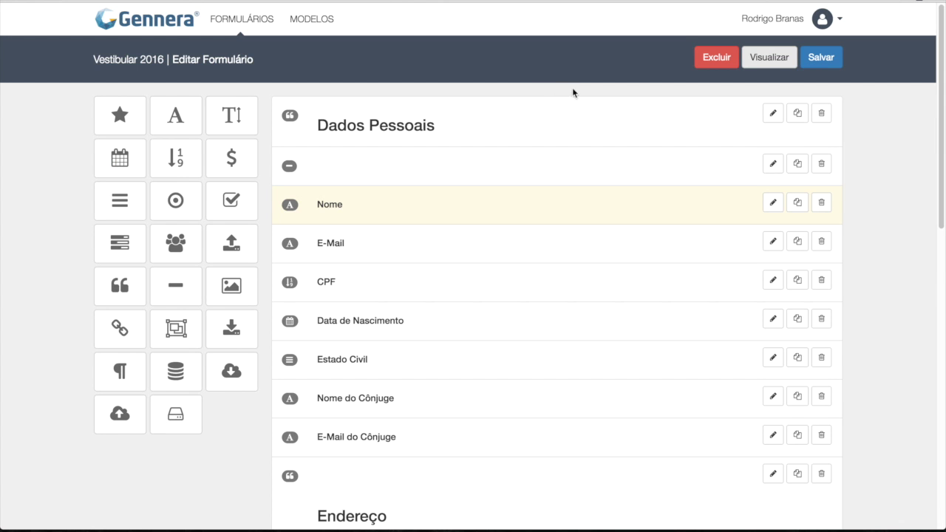
Step: Set the E-Mail field's Preenchimento Formato to Minúscula and save the form
{"action": "left_click", "coordinate": [775, 243]}
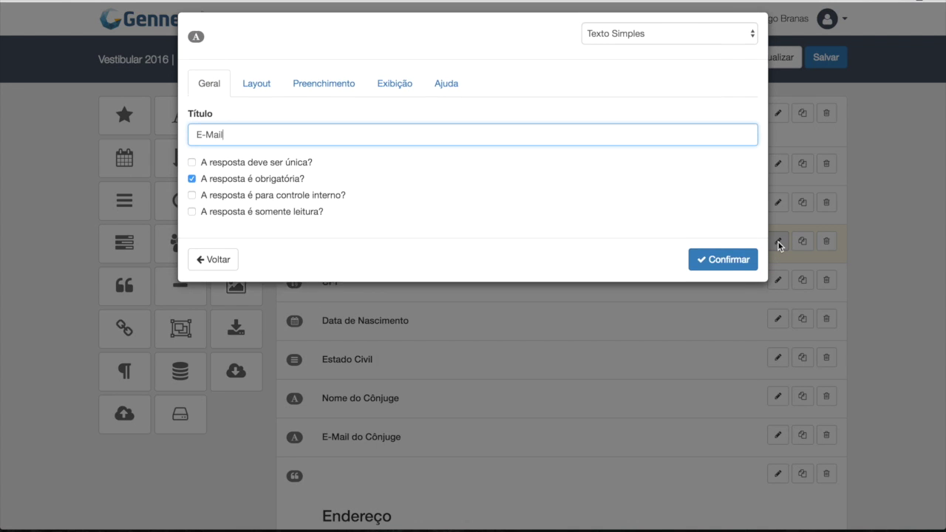
{"action": "left_click", "coordinate": [323, 95]}
{"action": "left_click", "coordinate": [252, 144]}
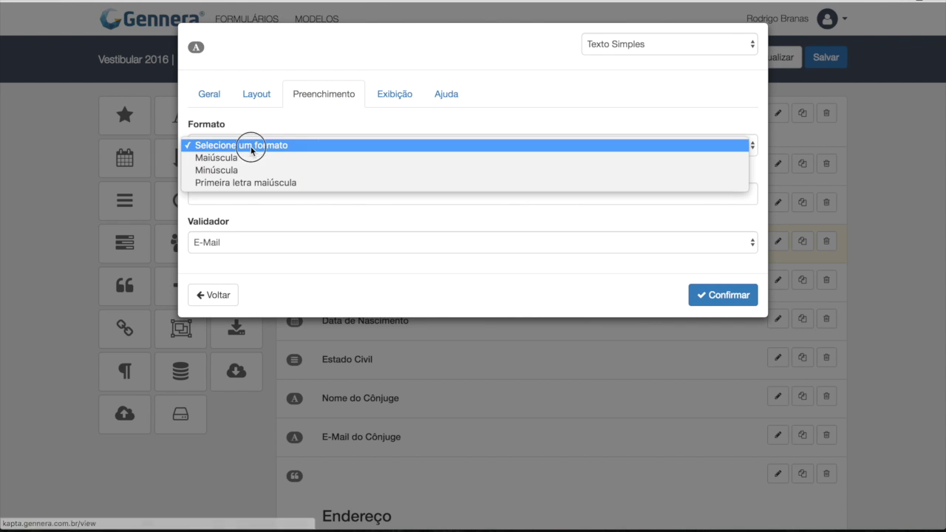
{"action": "left_click", "coordinate": [243, 170]}
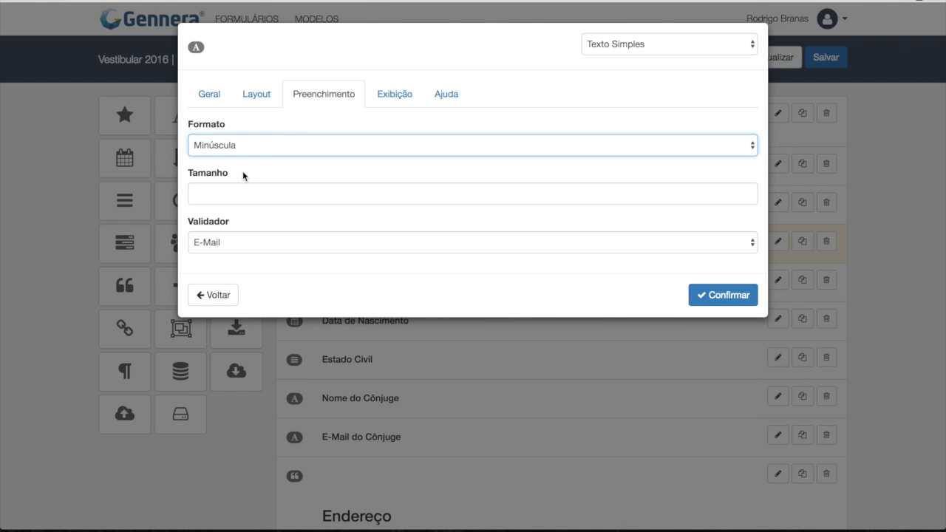
{"action": "left_click", "coordinate": [732, 295]}
{"action": "left_click", "coordinate": [821, 67]}
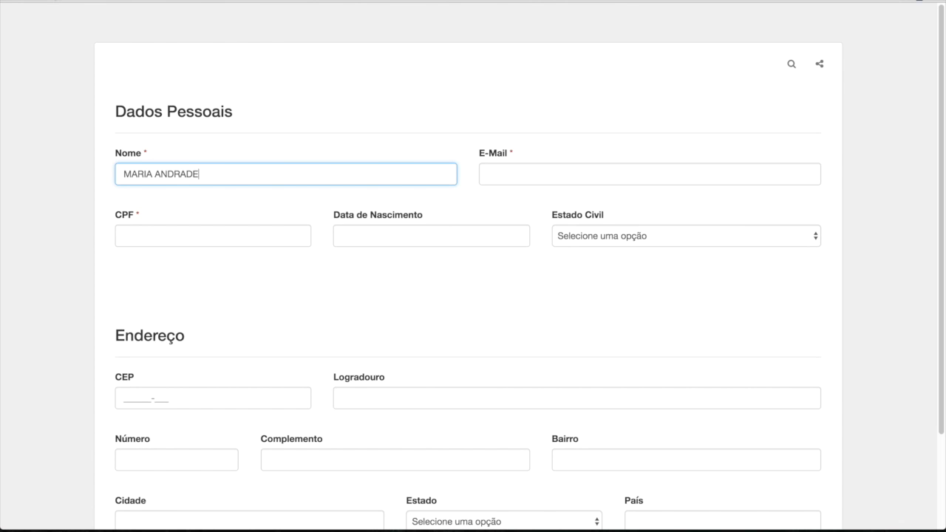
Step: In the reloaded preview, type a test e-mail address into E-Mail to check lowercase conversion
{"action": "left_click", "coordinate": [74, 1]}
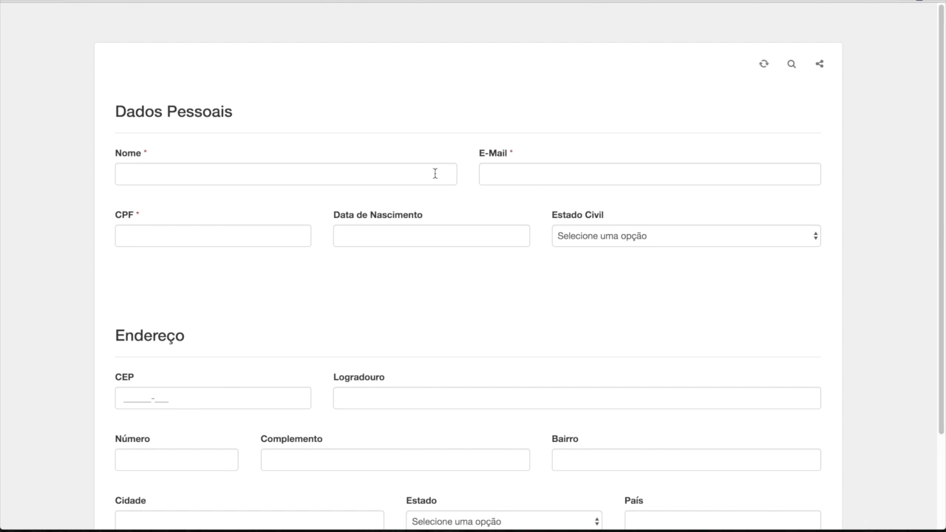
{"action": "left_click", "coordinate": [523, 174]}
{"action": "type", "text": "aaaaaaaa"}
{"action": "key", "text": "BackSpace"}
{"action": "key", "text": "BackSpace"}
{"action": "key", "text": "BackSpace"}
{"action": "key", "text": "BackSpace"}
{"action": "key", "text": "BackSpace"}
{"action": "key", "text": "BackSpace"}
{"action": "key", "text": "BackSpace"}
{"action": "key", "text": "BackSpace"}
{"action": "type", "text": "a"}
{"action": "key", "text": "BackSpace"}
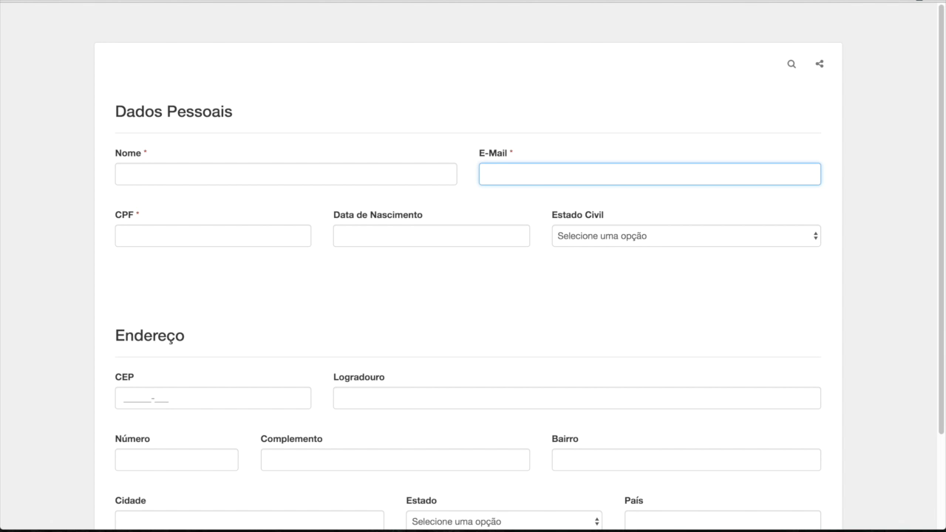
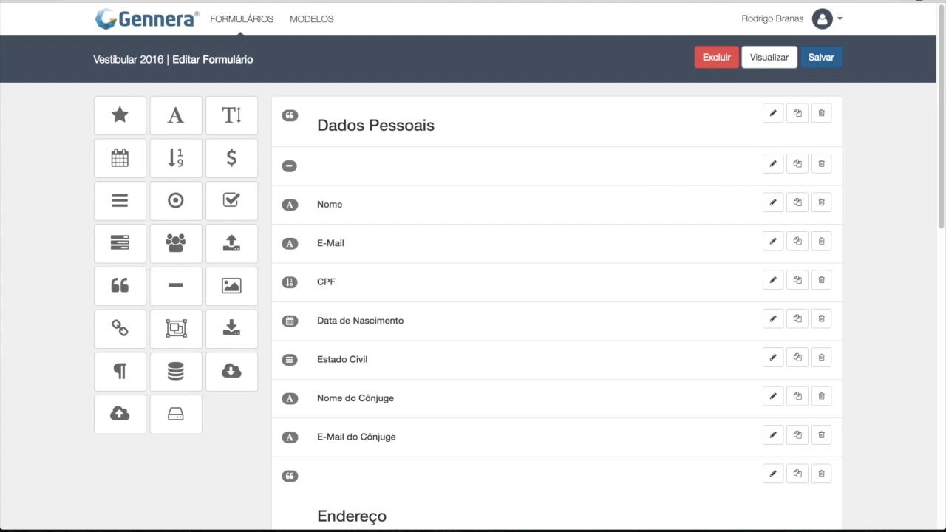
Step: Set the Nome field's Formato to Primeira letra maiúscula and save the form
{"action": "left_click", "coordinate": [773, 202]}
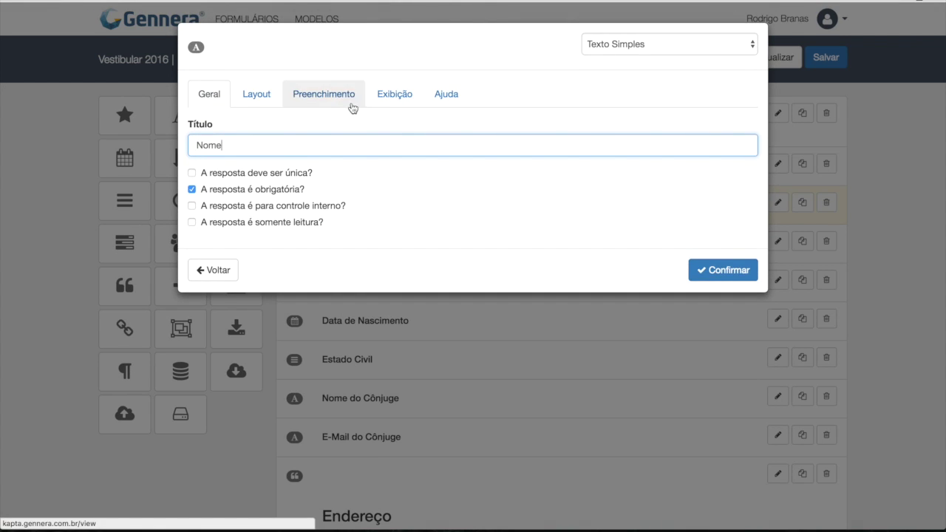
{"action": "left_click", "coordinate": [352, 108]}
{"action": "left_click", "coordinate": [229, 152]}
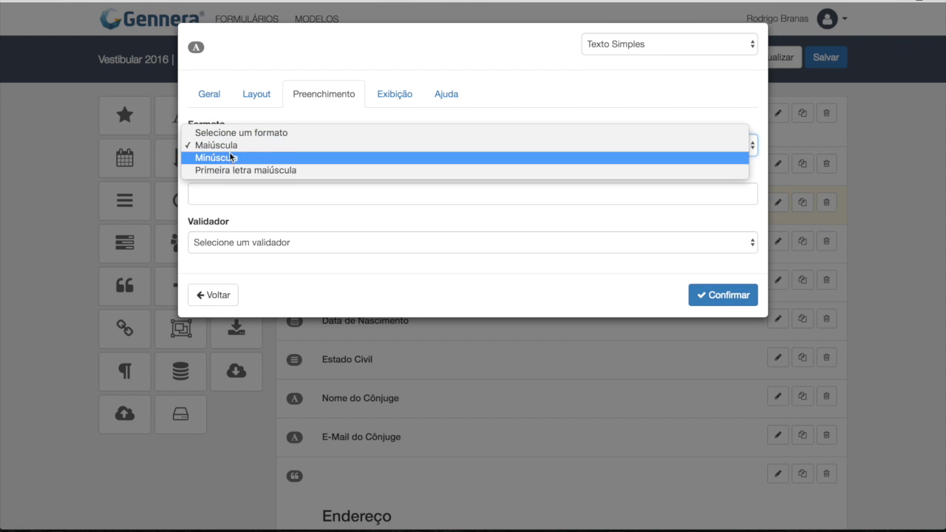
{"action": "left_click", "coordinate": [235, 171]}
{"action": "left_click", "coordinate": [739, 300]}
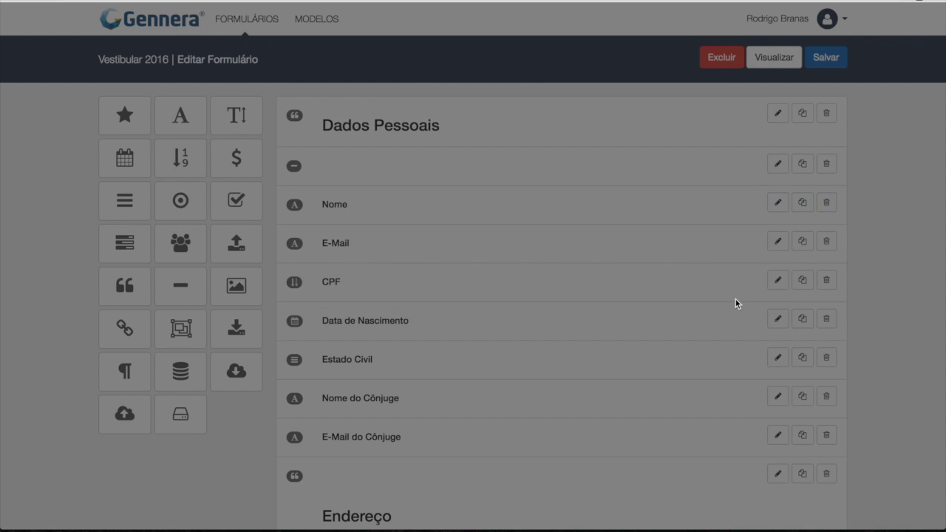
{"action": "left_click", "coordinate": [827, 62]}
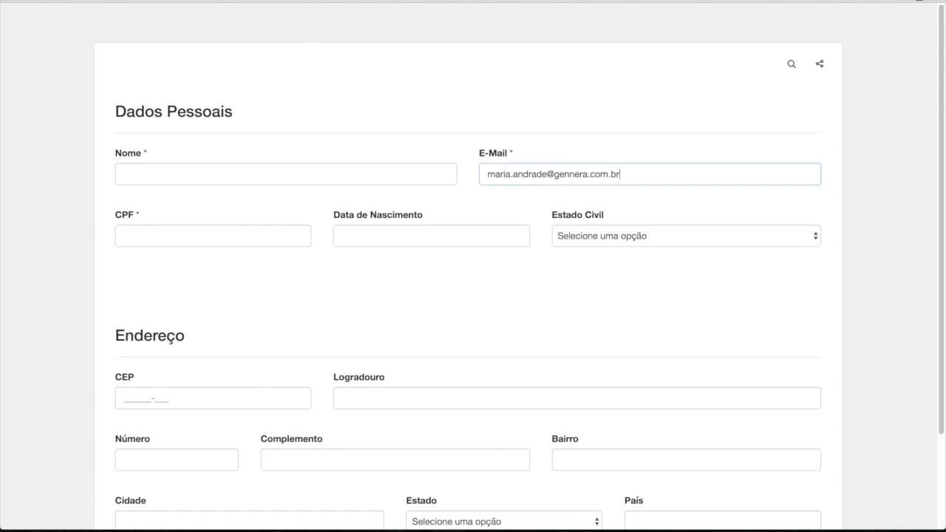
Step: Test capitalisation by typing a full test name into Nome in the reloaded preview
{"action": "key", "text": "super+r"}
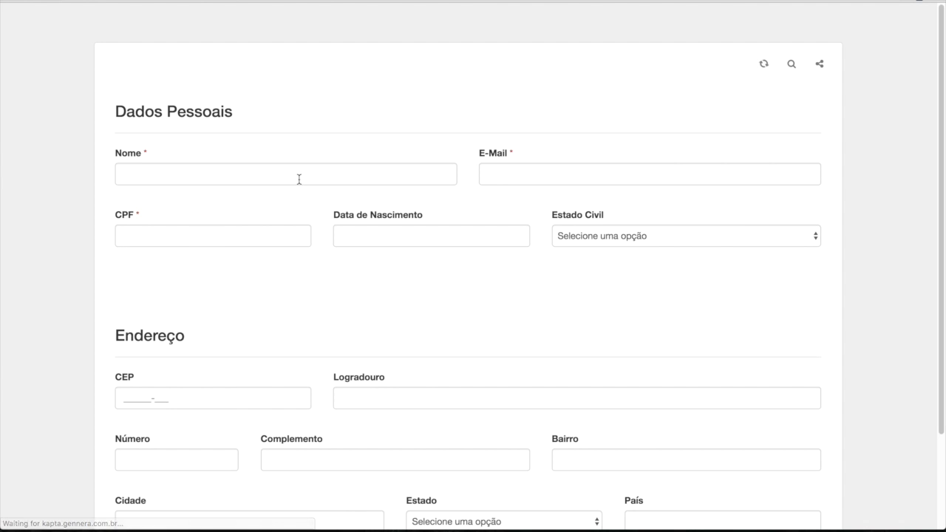
{"action": "left_click", "coordinate": [255, 173]}
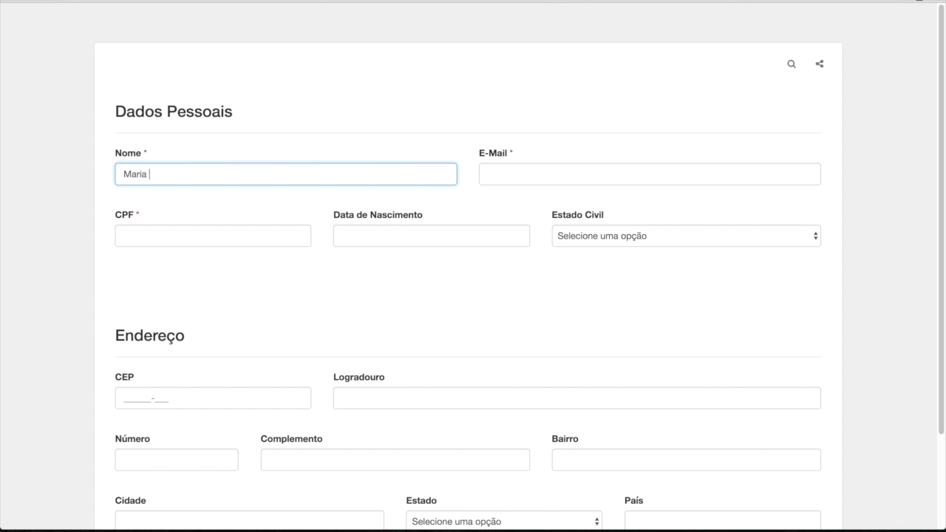
{"action": "key", "text": "super+w"}
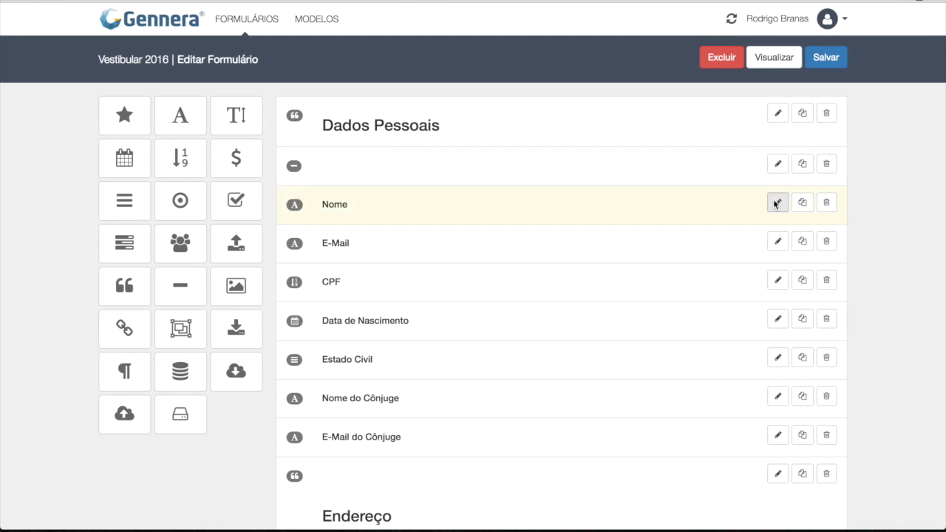
Step: Set the Nome field's Tamanho to 12 characters and save the form
{"action": "left_click", "coordinate": [772, 202]}
{"action": "left_click", "coordinate": [323, 94]}
{"action": "left_click", "coordinate": [250, 196]}
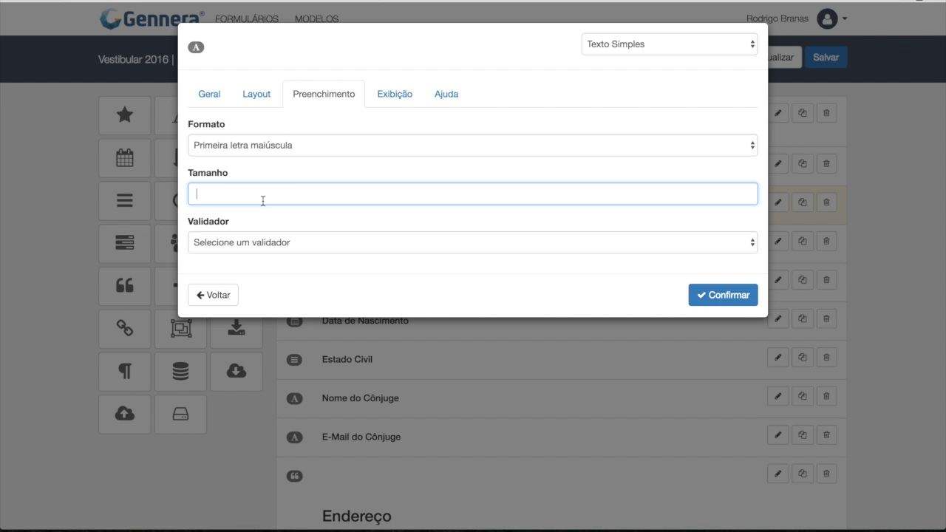
{"action": "type", "text": "12"}
{"action": "left_click", "coordinate": [744, 296]}
{"action": "left_click", "coordinate": [834, 58]}
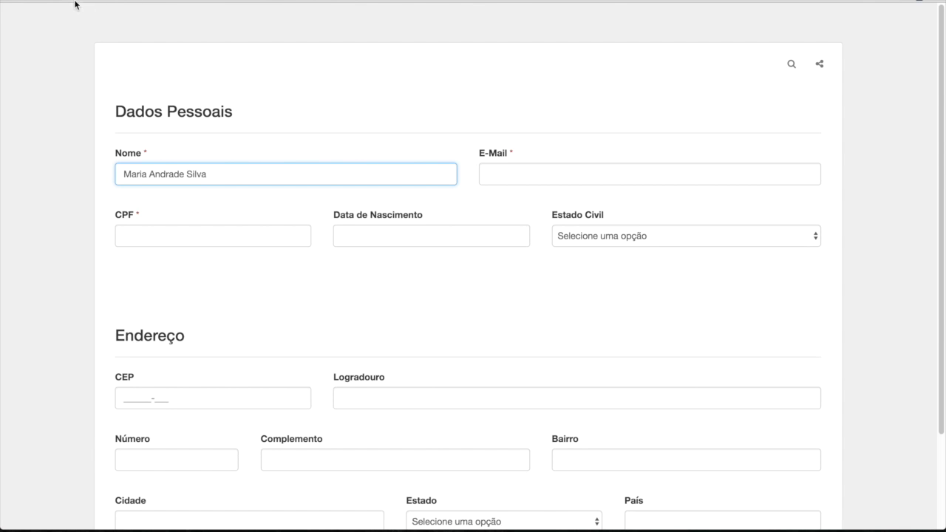
Step: Reload the preview and type a test name into Nome to check the limit
{"action": "left_click", "coordinate": [50, 1]}
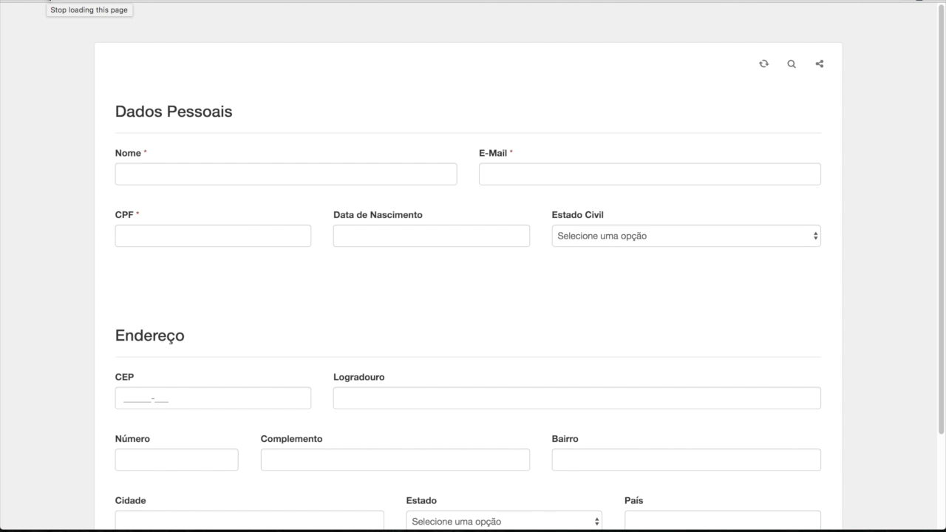
{"action": "left_click", "coordinate": [143, 174]}
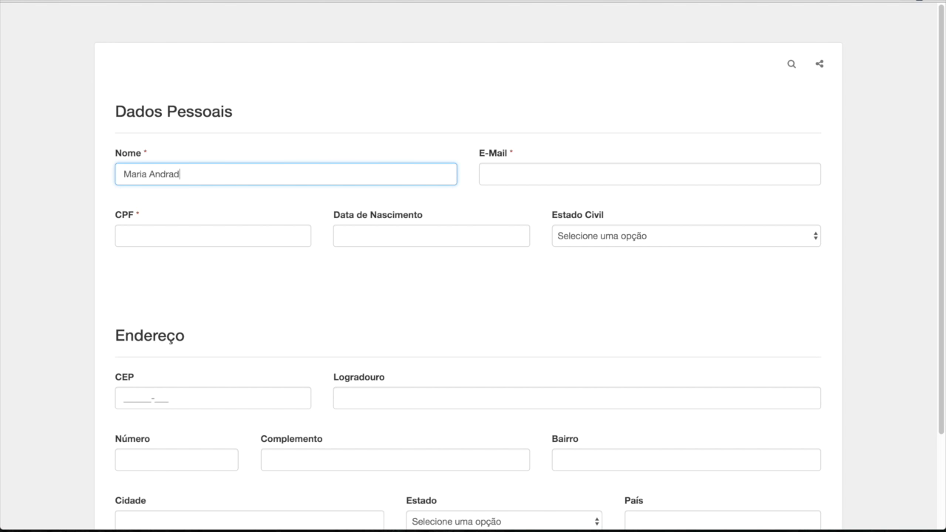
Step: Enter XXX.XXX.XXX-XX as the CPF field's Máscara, after clearing trial entries, and confirm
{"action": "left_click", "coordinate": [173, 1]}
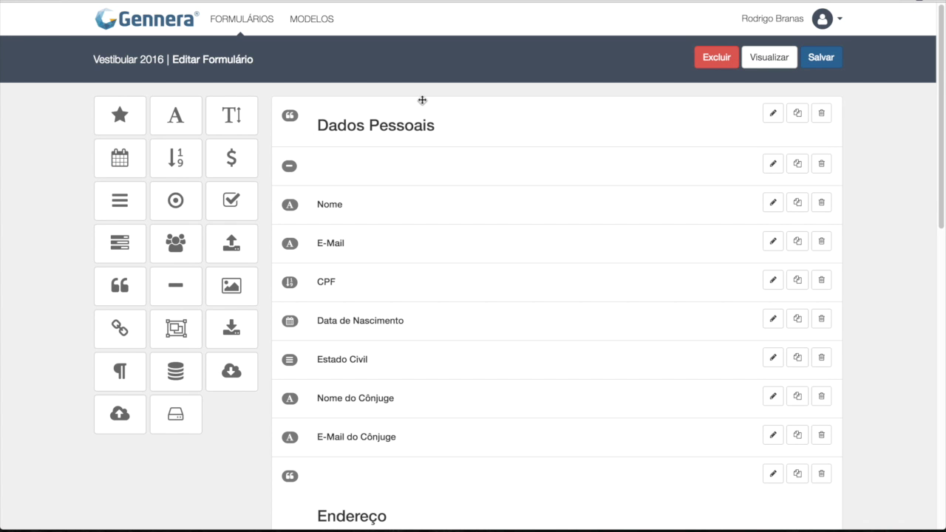
{"action": "left_click", "coordinate": [772, 280]}
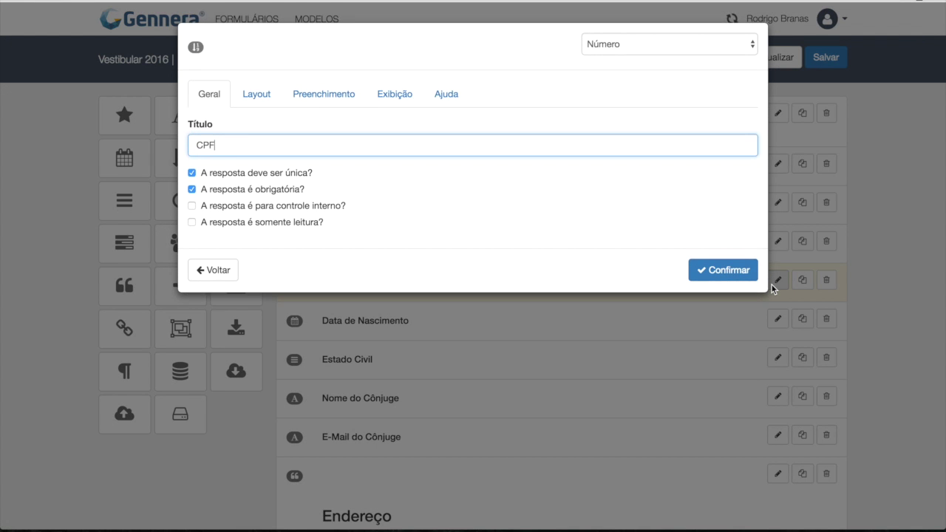
{"action": "left_click", "coordinate": [343, 100]}
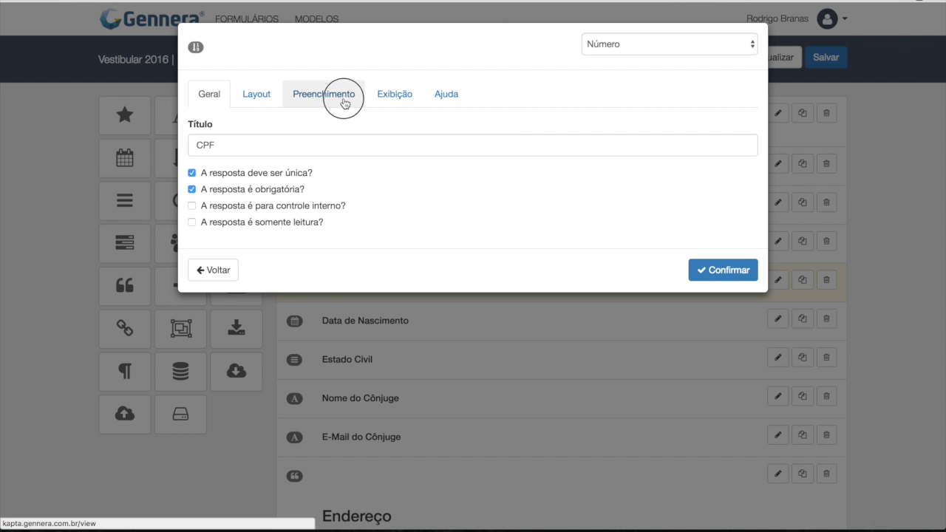
{"action": "left_click", "coordinate": [292, 145]}
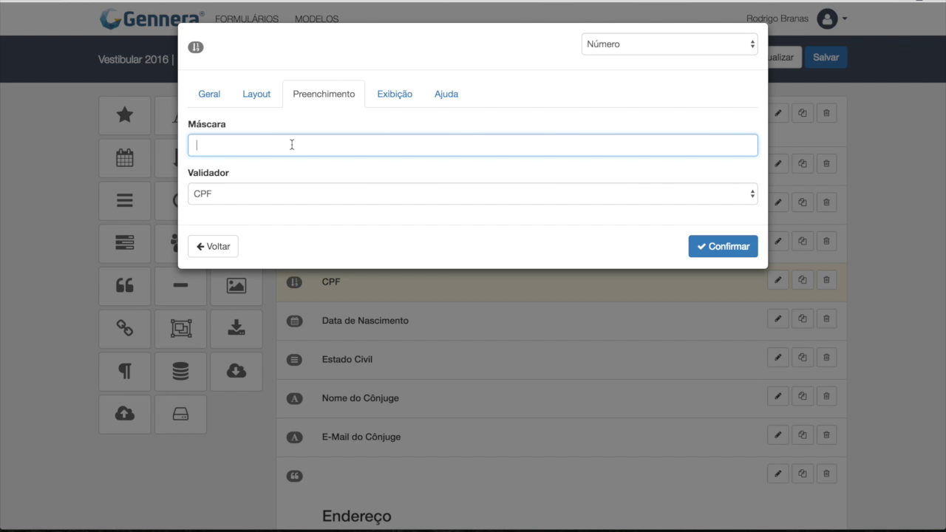
{"action": "type", "text": "XXX."}
{"action": "key", "text": "BackSpace"}
{"action": "key", "text": "BackSpace"}
{"action": "key", "text": "BackSpace"}
{"action": "key", "text": "BackSpace"}
{"action": "type", "text": "AA"}
{"action": "key", "text": "BackSpace"}
{"action": "key", "text": "BackSpace"}
{"action": "type", "text": "999"}
{"action": "key", "text": "BackSpace"}
{"action": "key", "text": "BackSpace"}
{"action": "key", "text": "BackSpace"}
{"action": "type", "text": "115"}
{"action": "key", "text": "BackSpace"}
{"action": "key", "text": "BackSpace"}
{"action": "key", "text": "BackSpace"}
{"action": "type", "text": "XXX.XXX.XXX-XX"}
{"action": "left_click", "coordinate": [714, 245]}
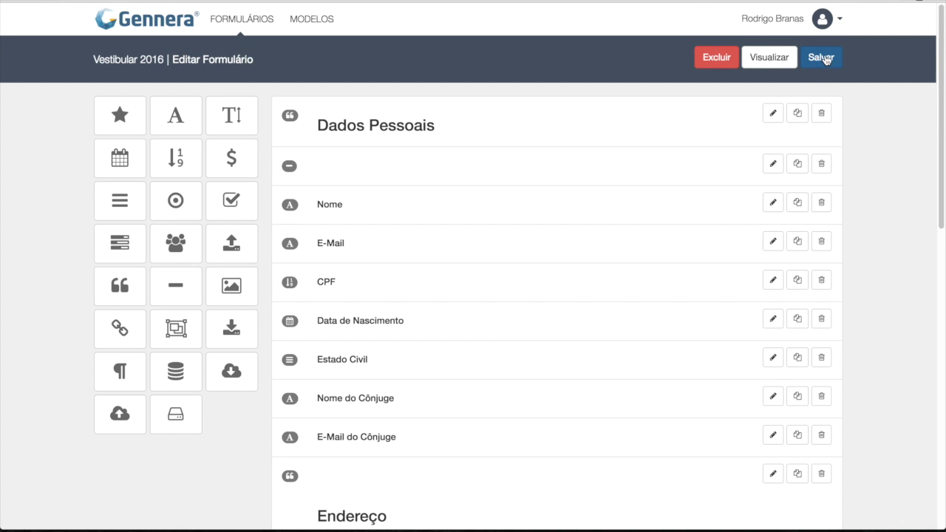
Step: Save the form and type 111.111.111-11 into CPF in the reloaded preview
{"action": "left_click", "coordinate": [824, 58]}
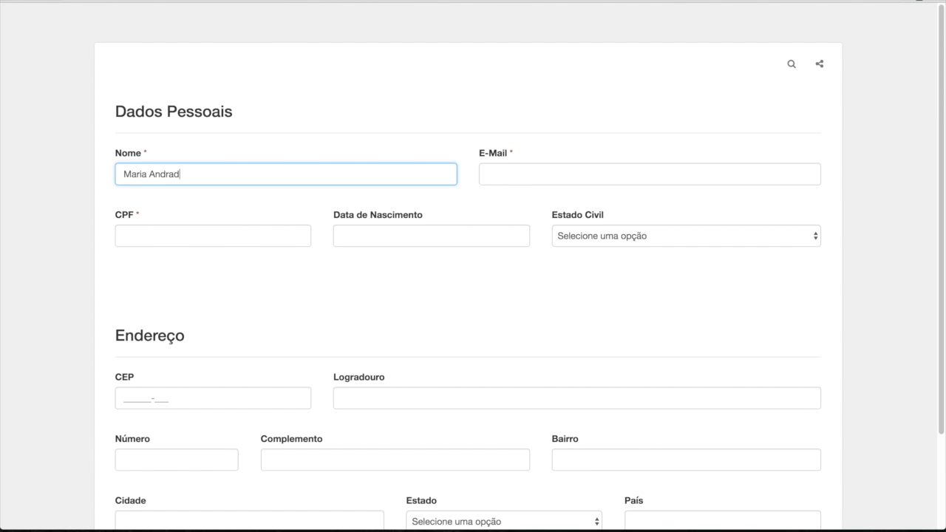
{"action": "left_click", "coordinate": [49, 1]}
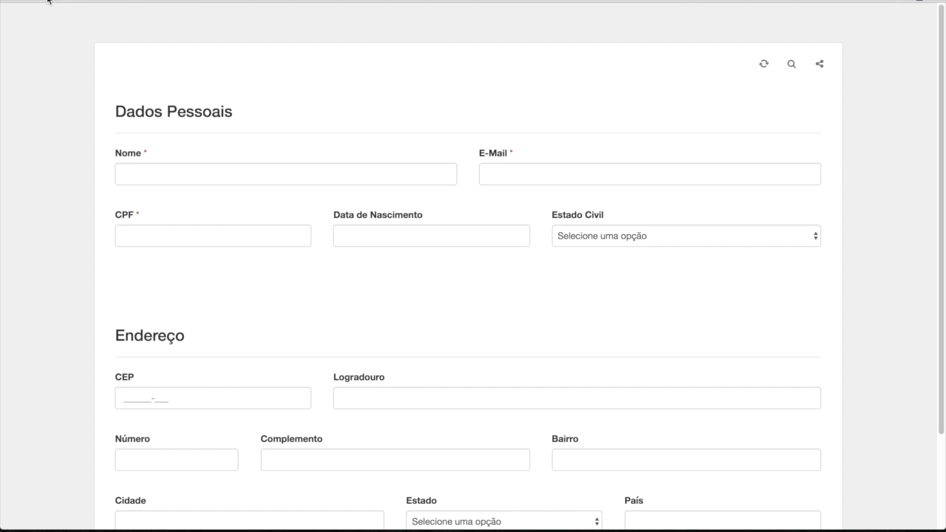
{"action": "left_click", "coordinate": [155, 235]}
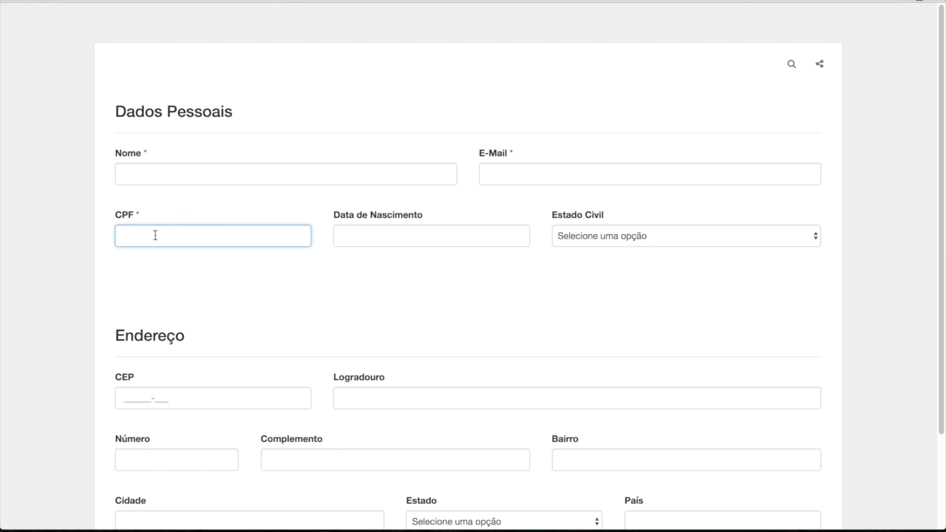
{"action": "type", "text": "111.111.111-11"}
Step: Submit via Próximo and Finalizar to see the required-field and invalid CPF errors, then return
{"action": "scroll", "coordinate": [383, 302], "scroll_direction": "down", "scroll_amount": 3}
{"action": "left_click", "coordinate": [811, 498]}
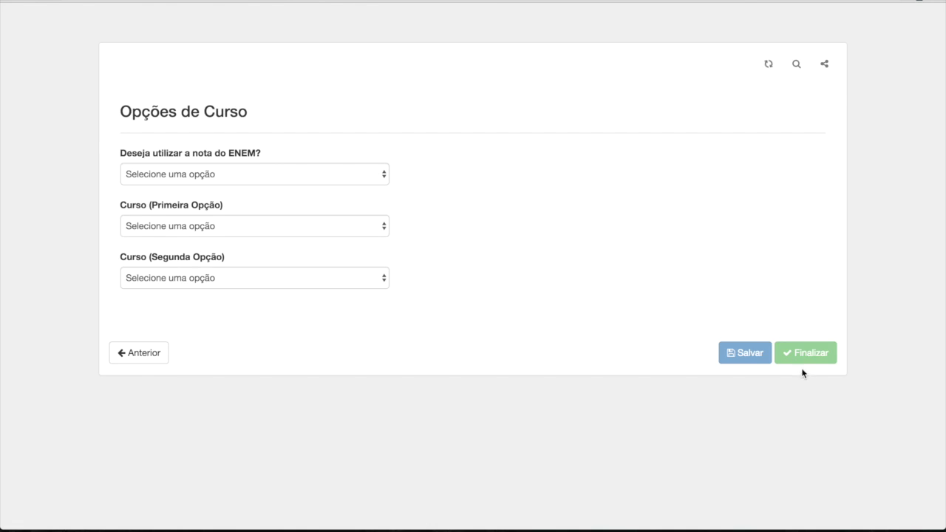
{"action": "left_click", "coordinate": [803, 362]}
{"action": "left_click_drag", "start_coordinate": [217, 110], "coordinate": [128, 109]}
{"action": "left_click", "coordinate": [130, 109]}
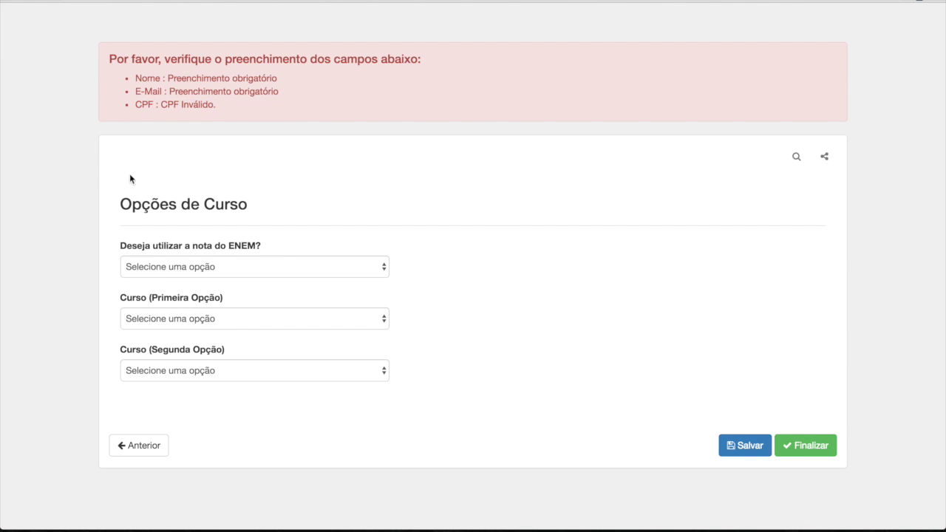
{"action": "left_click", "coordinate": [146, 445]}
{"action": "left_click", "coordinate": [206, 321]}
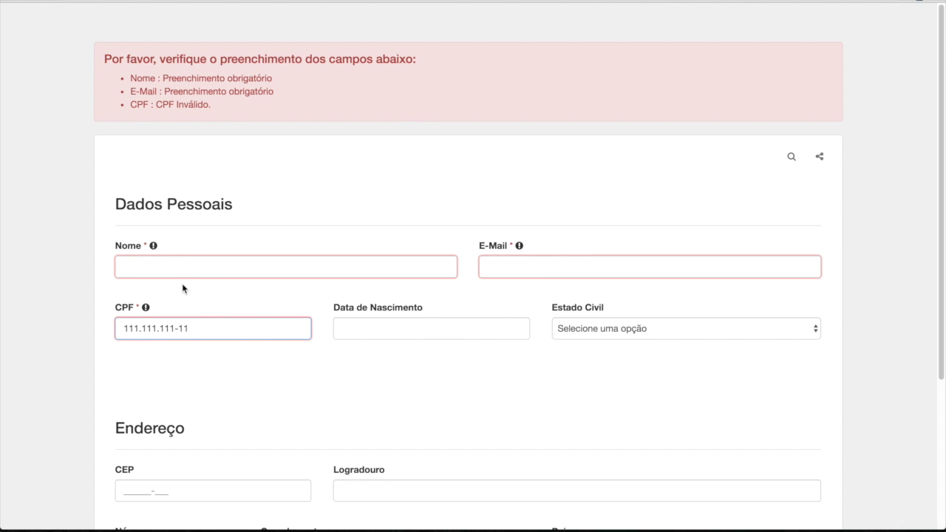
{"action": "left_click", "coordinate": [169, 1]}
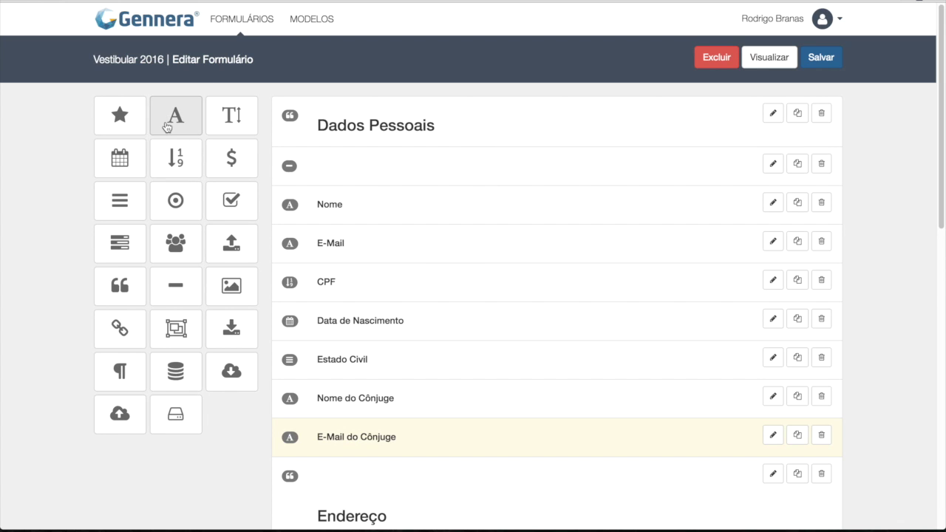
Step: Add a Número field titled Telefone with the mask (XX) XXXX-XXXX
{"action": "left_click", "coordinate": [176, 156]}
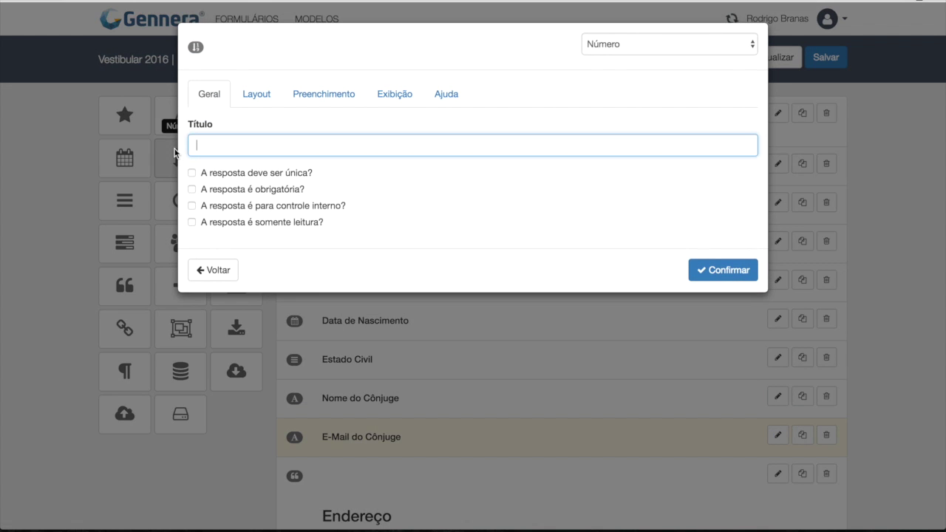
{"action": "type", "text": "Telefone"}
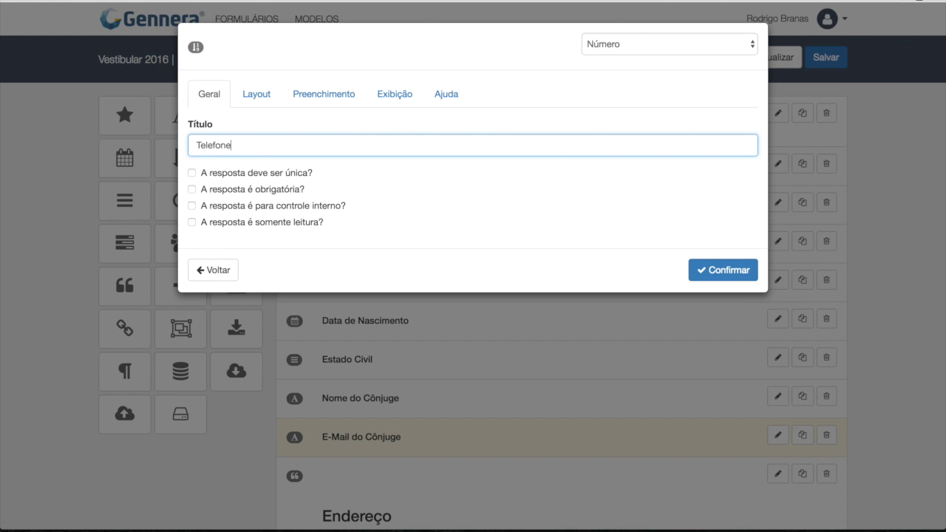
{"action": "left_click", "coordinate": [310, 93]}
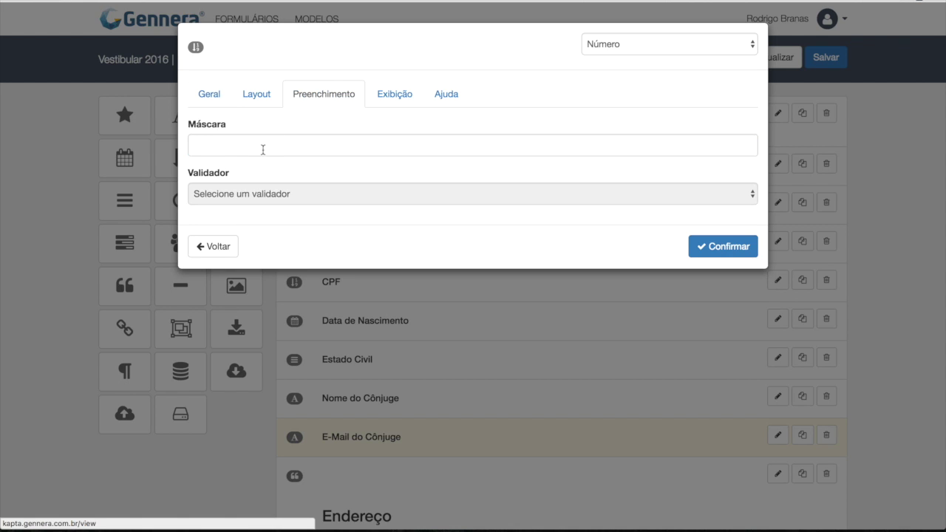
{"action": "left_click", "coordinate": [260, 150]}
{"action": "type", "text": "XX)"}
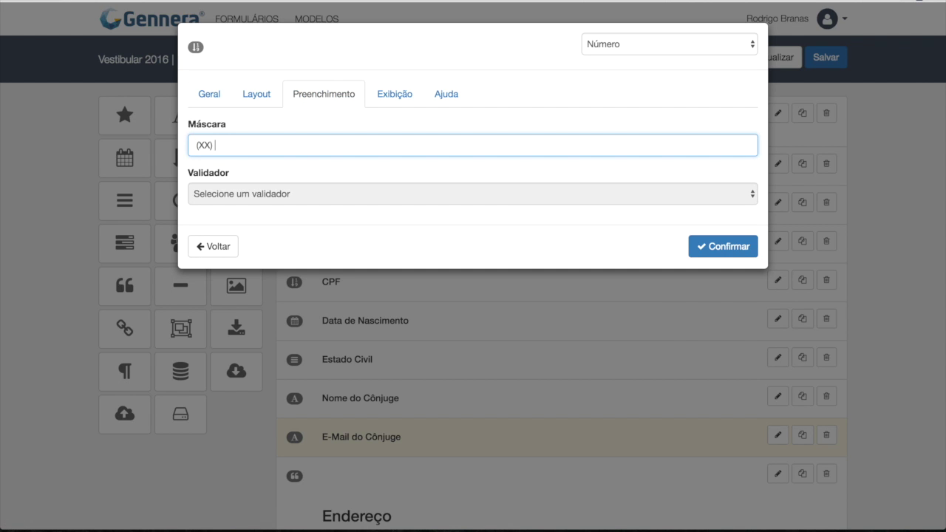
{"action": "type", "text": " XXXX-XXXX"}
Step: Make Telefone share its row at 50% width and confirm the new field
{"action": "left_click", "coordinate": [251, 96]}
{"action": "left_click", "coordinate": [254, 144]}
{"action": "left_click", "coordinate": [255, 136]}
{"action": "left_click", "coordinate": [235, 193]}
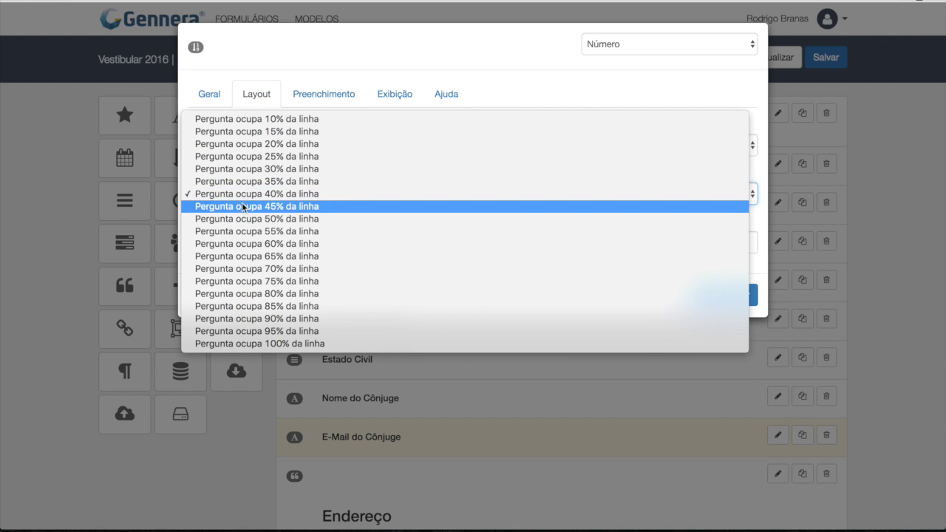
{"action": "left_click", "coordinate": [243, 218]}
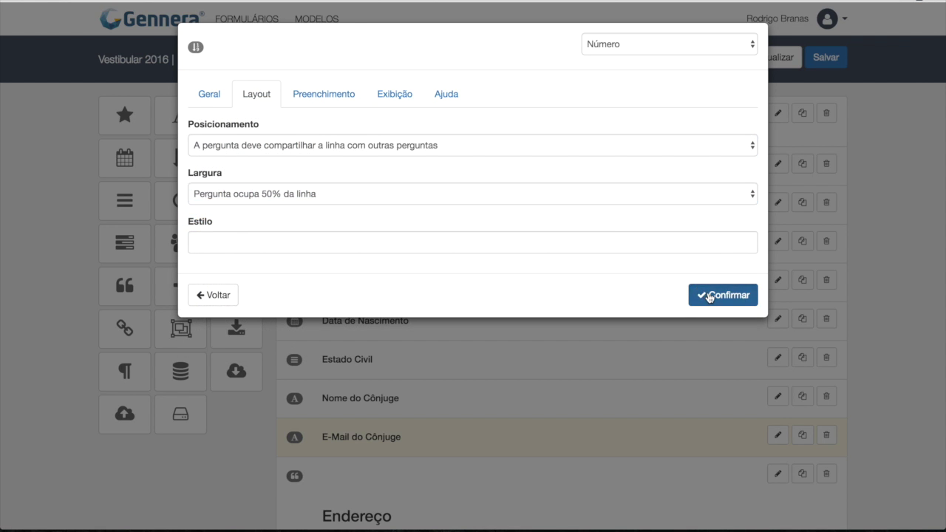
{"action": "left_click", "coordinate": [709, 295]}
{"action": "scroll", "coordinate": [519, 367], "scroll_direction": "down", "scroll_amount": 2}
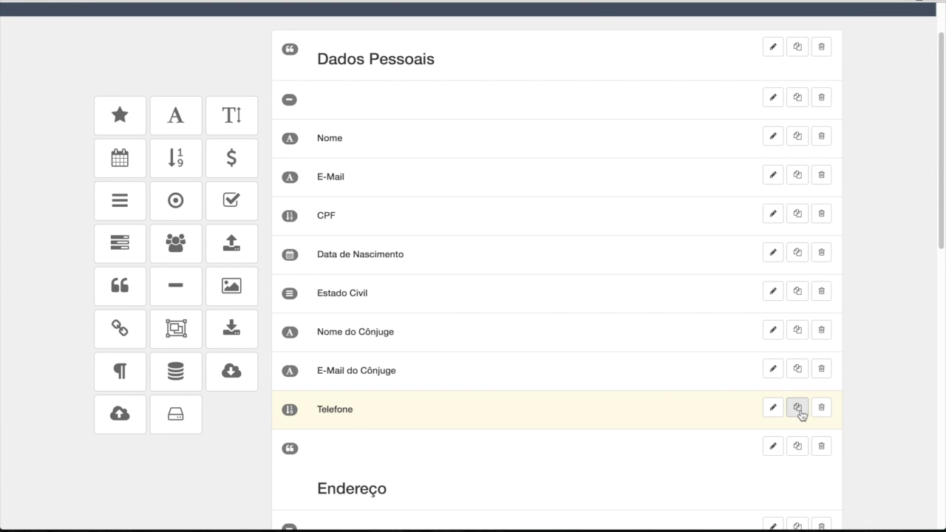
{"action": "left_click", "coordinate": [798, 409]}
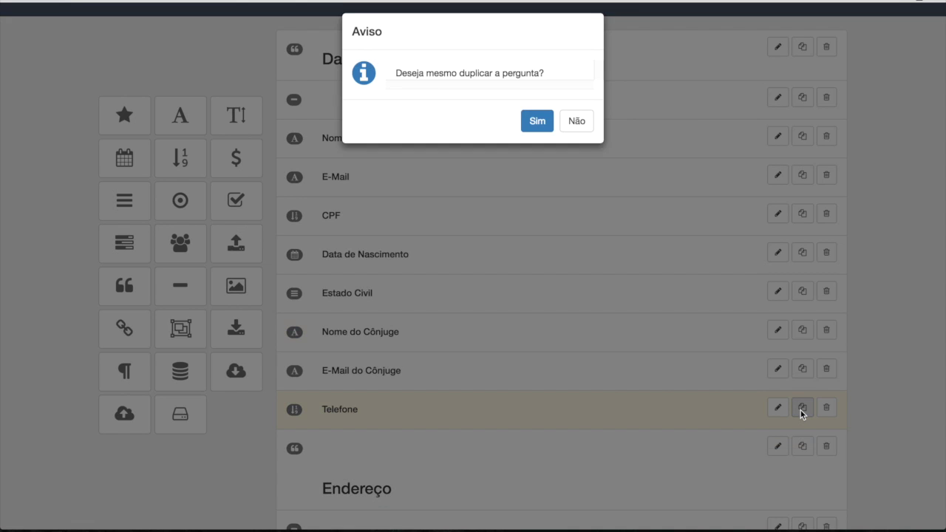
Step: Confirm the Telefone duplicate and drag the copy directly below Telefone
{"action": "left_click", "coordinate": [540, 131]}
{"action": "scroll", "coordinate": [561, 296], "scroll_direction": "down", "scroll_amount": 10}
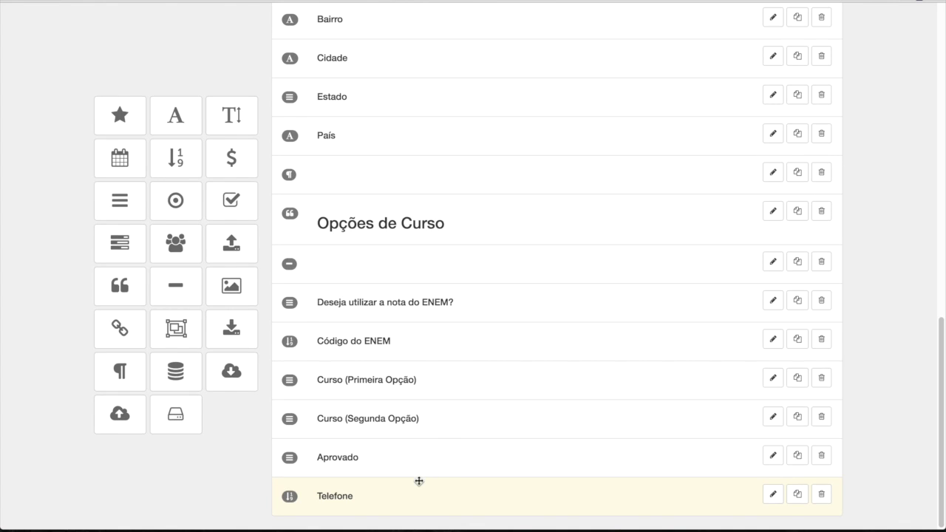
{"action": "left_click_drag", "start_coordinate": [383, 496], "coordinate": [441, 152]}
{"action": "scroll", "coordinate": [441, 152], "scroll_direction": "up", "scroll_amount": 3}
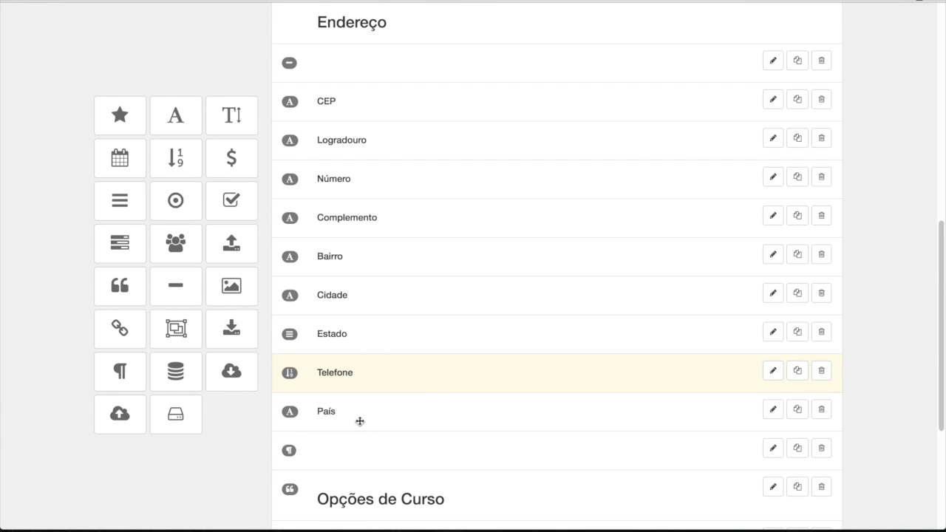
{"action": "mouse_move", "coordinate": [363, 378]}
{"action": "left_mouse_down"}
{"action": "mouse_move", "coordinate": [359, 85]}
{"action": "mouse_move", "coordinate": [370, 170]}
{"action": "left_mouse_up"}
Step: Rename the copied field's Título to Celular and confirm
{"action": "left_click", "coordinate": [772, 163]}
{"action": "double_click", "coordinate": [265, 147]}
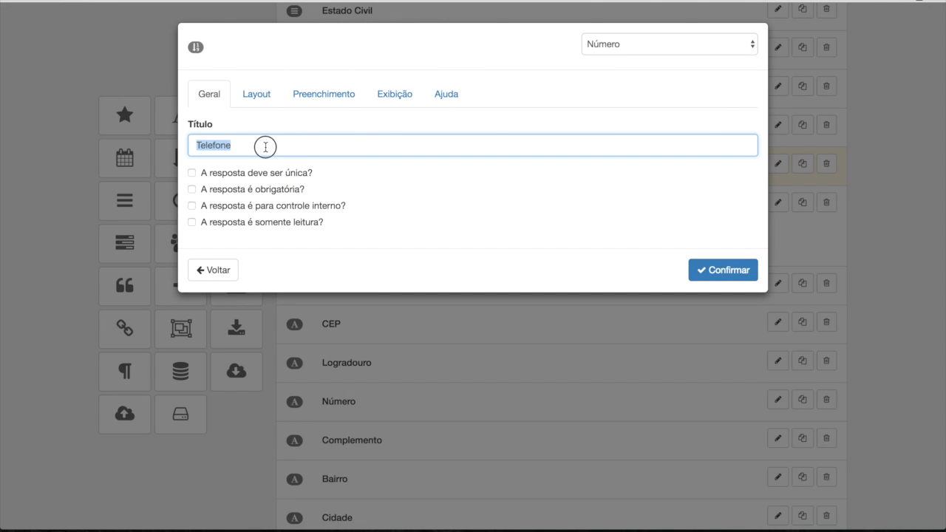
{"action": "type", "text": "Ceular"}
{"action": "key", "text": "BackSpace"}
{"action": "key", "text": "BackSpace"}
{"action": "key", "text": "BackSpace"}
{"action": "key", "text": "BackSpace"}
{"action": "type", "text": "lular"}
{"action": "left_click", "coordinate": [691, 269]}
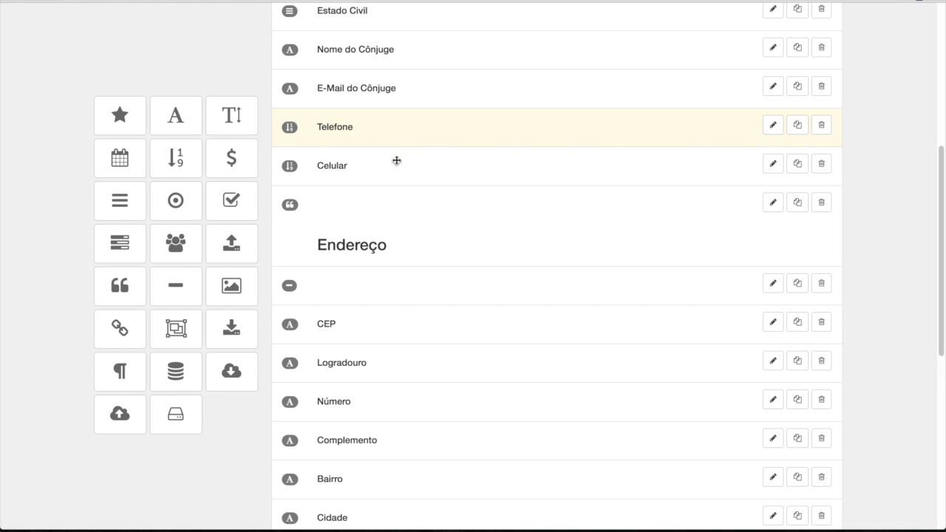
{"action": "scroll", "coordinate": [396, 161], "scroll_direction": "up", "scroll_amount": 5}
Step: Save, reload the preview, and enter sample phone numbers into Telefone and Celular to check masks
{"action": "left_click", "coordinate": [821, 59]}
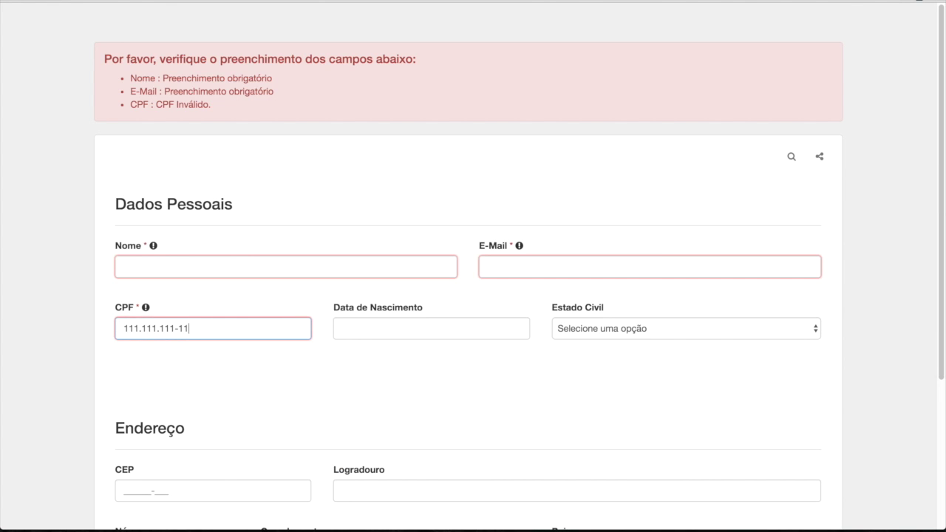
{"action": "key", "text": "super+r"}
{"action": "scroll", "coordinate": [467, 213], "scroll_direction": "down", "scroll_amount": 1}
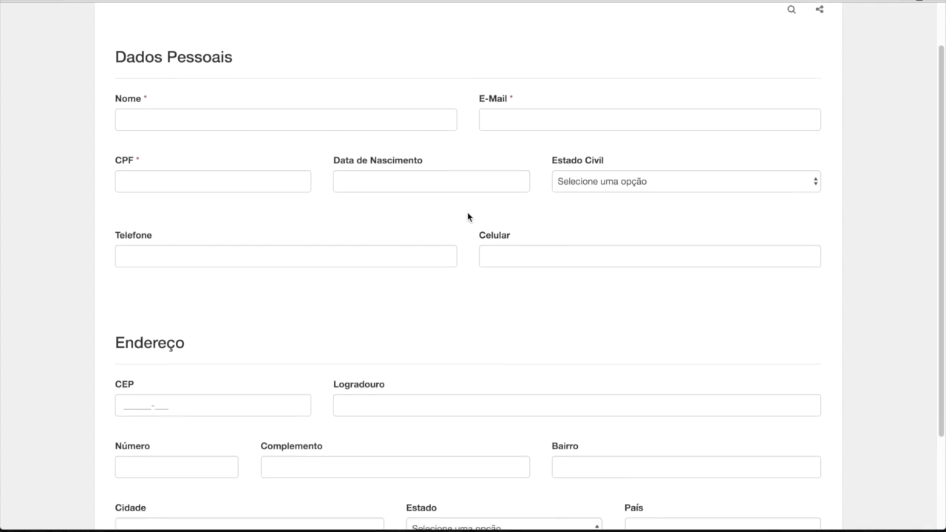
{"action": "scroll", "coordinate": [467, 215], "scroll_direction": "down", "scroll_amount": 2}
{"action": "left_click", "coordinate": [424, 191]}
{"action": "scroll", "coordinate": [422, 193], "scroll_direction": "up", "scroll_amount": 1}
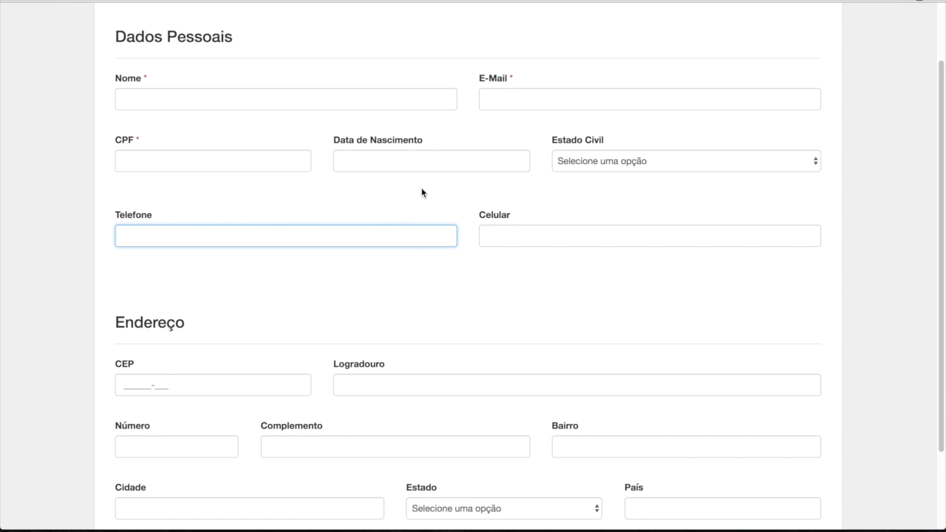
{"action": "type", "text": "48) 3333-3333"}
{"action": "left_click", "coordinate": [556, 244]}
{"action": "type", "text": "48) 9999-9999"}
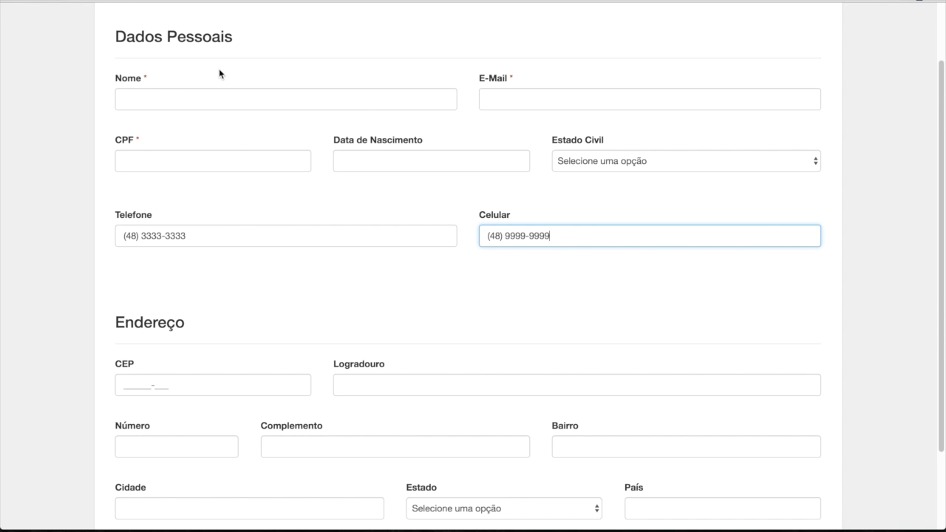
{"action": "left_click", "coordinate": [136, 1]}
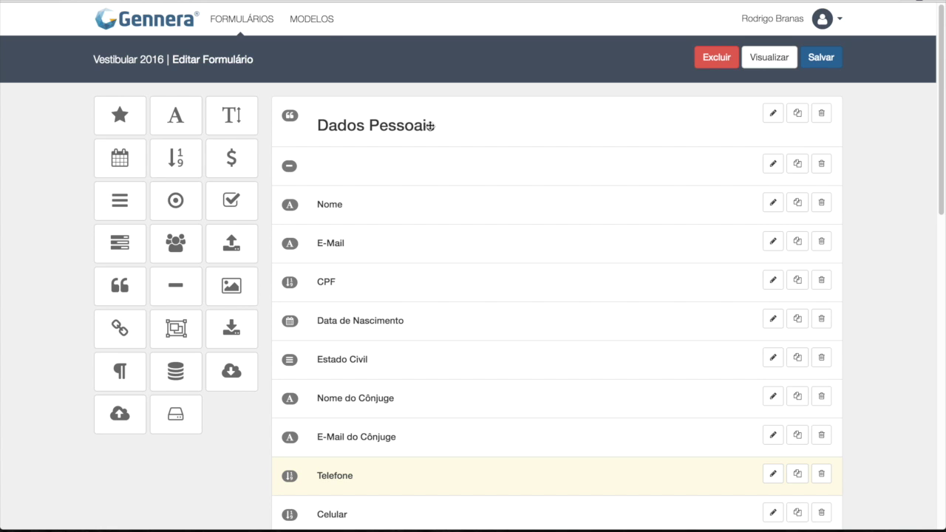
Step: Set the CPF field's Ajuda tooltip to 'Digite aqui o seu CPF' and confirm
{"action": "left_click", "coordinate": [770, 281]}
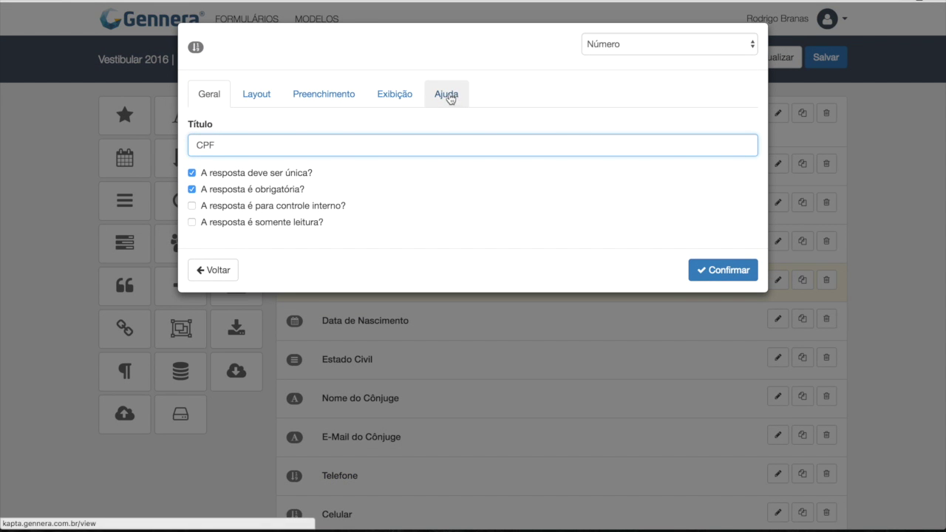
{"action": "left_click", "coordinate": [449, 98]}
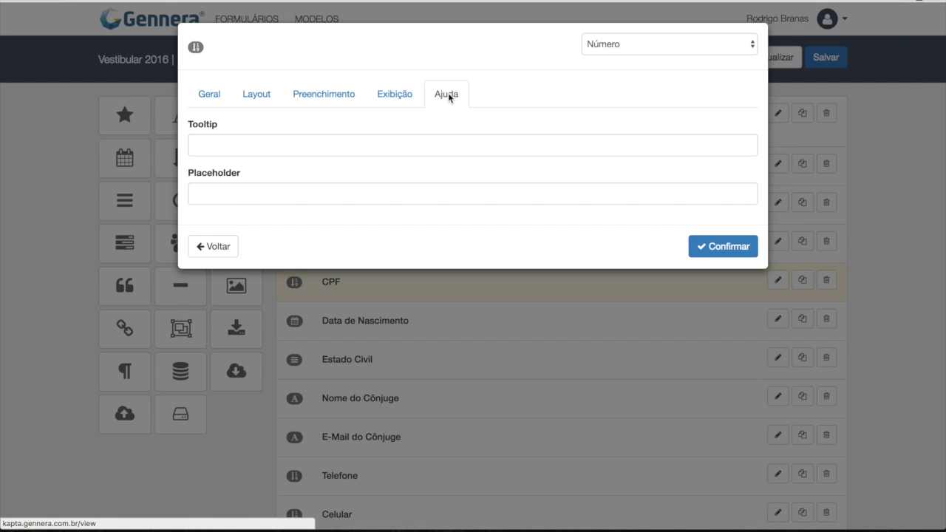
{"action": "left_click", "coordinate": [416, 145]}
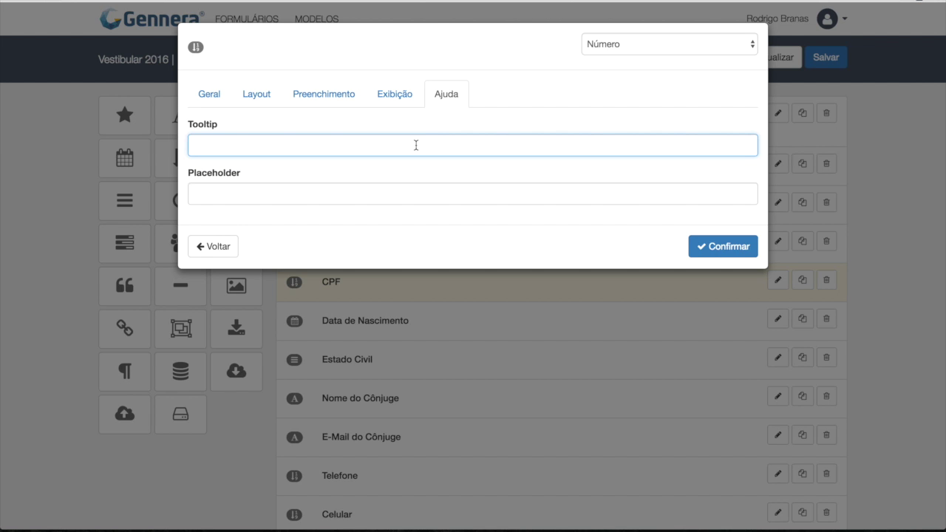
{"action": "type", "text": "Digite aqui o seu CPF"}
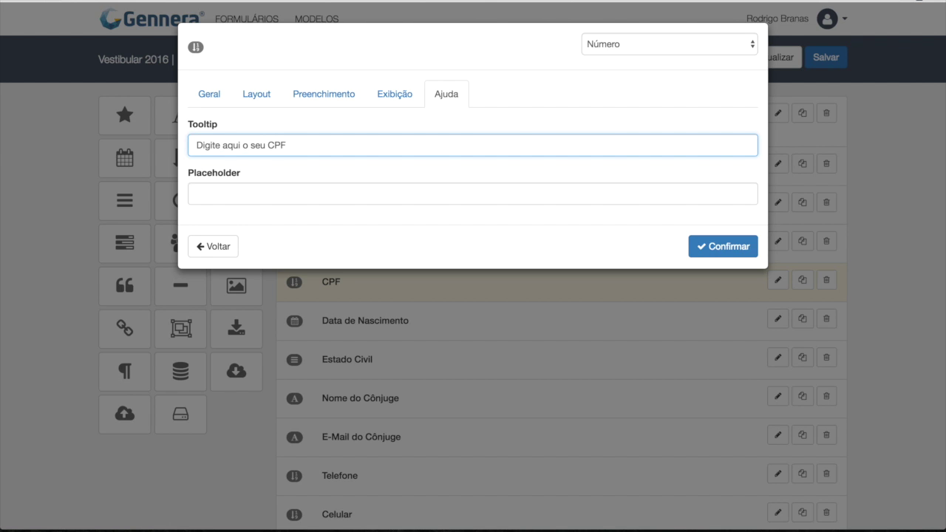
{"action": "left_click", "coordinate": [723, 251]}
Step: Save, reload the preview, and check the CPF help icon shows 'Digite aqui o seu CPF'
{"action": "left_click", "coordinate": [821, 53]}
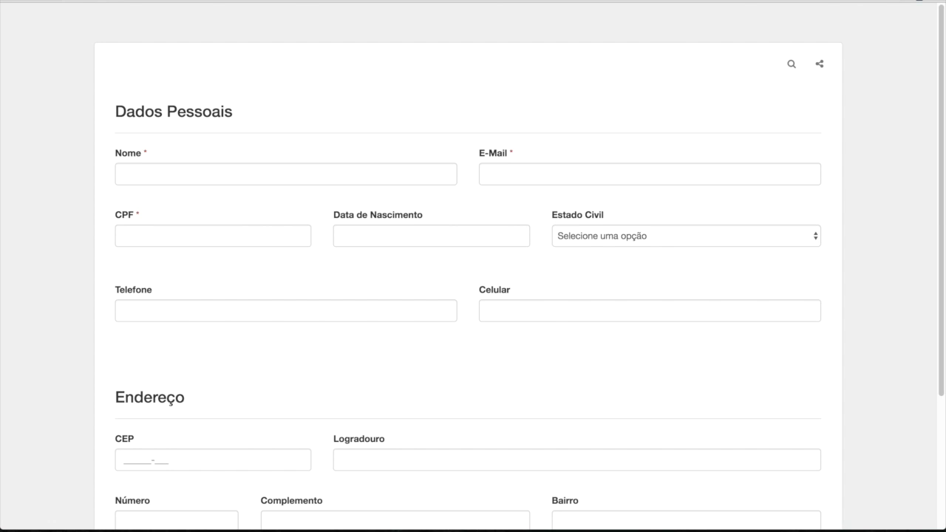
{"action": "key", "text": "super+r"}
{"action": "mouse_move", "coordinate": [147, 216]}
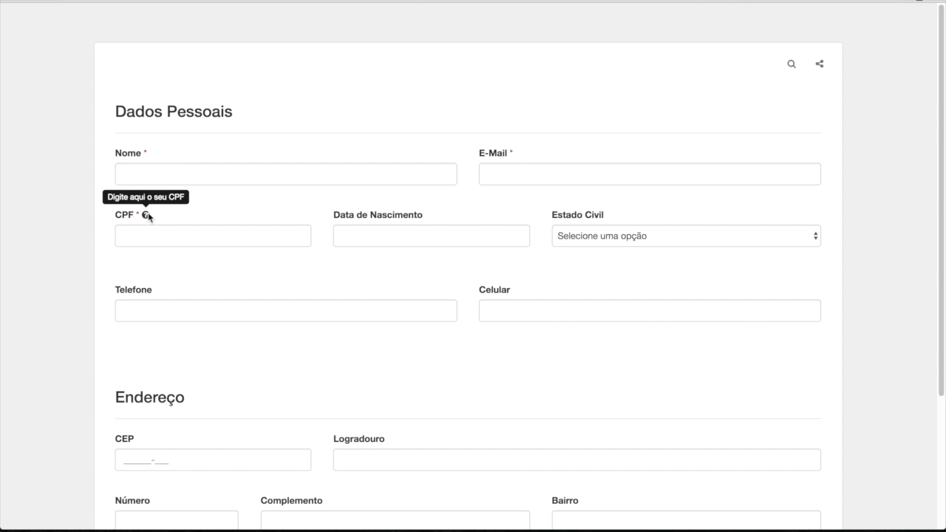
{"action": "left_click", "coordinate": [151, 243]}
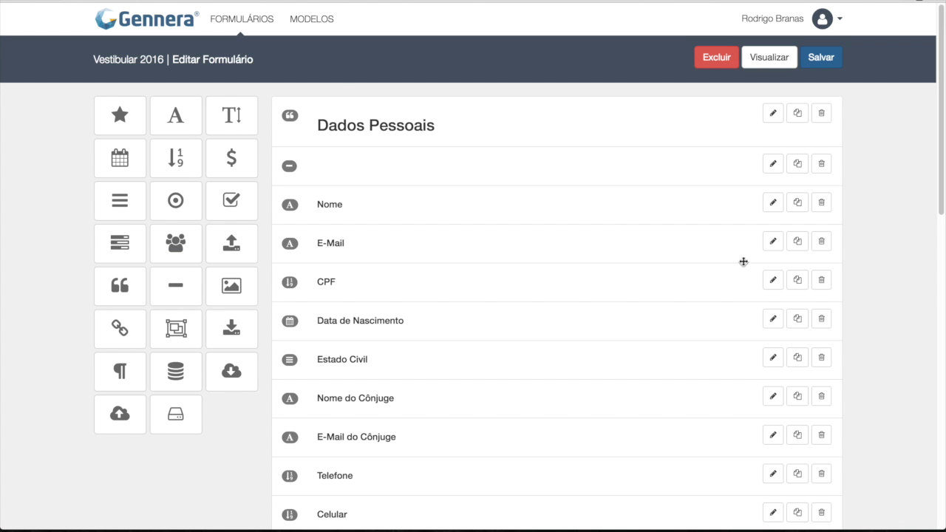
Step: Set the CPF field's placeholder to ___.___.___-__, confirm it, and save and preview the form
{"action": "left_click", "coordinate": [776, 278]}
{"action": "left_click", "coordinate": [432, 101]}
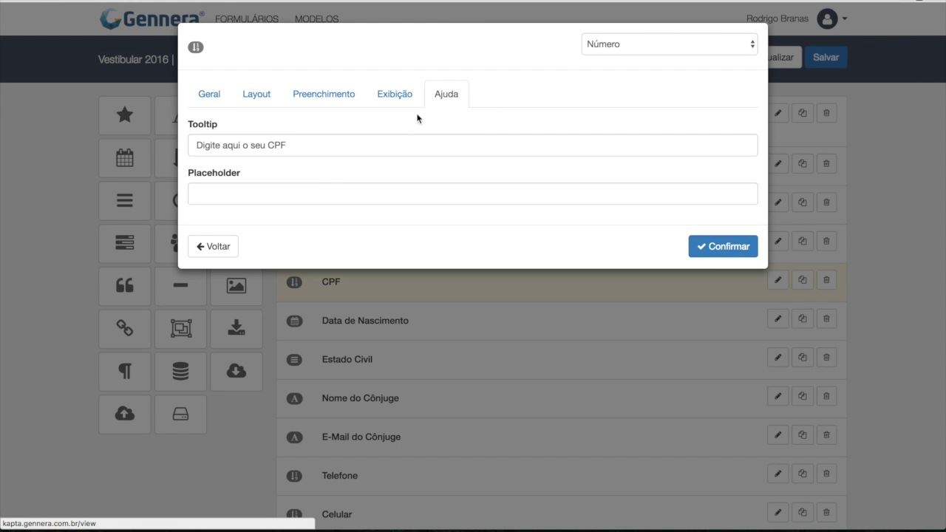
{"action": "left_click", "coordinate": [273, 197]}
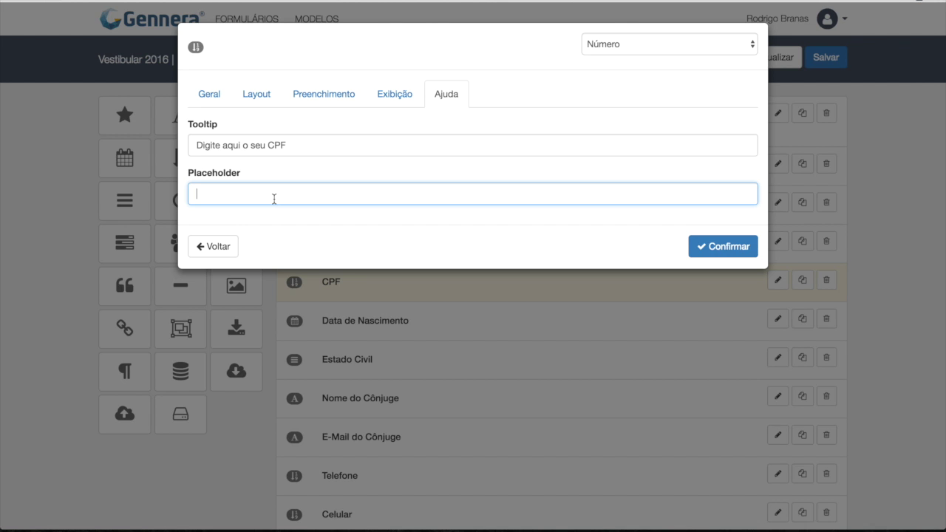
{"action": "type", "text": "___.___.___-__"}
{"action": "left_click", "coordinate": [746, 246]}
{"action": "left_click", "coordinate": [777, 65]}
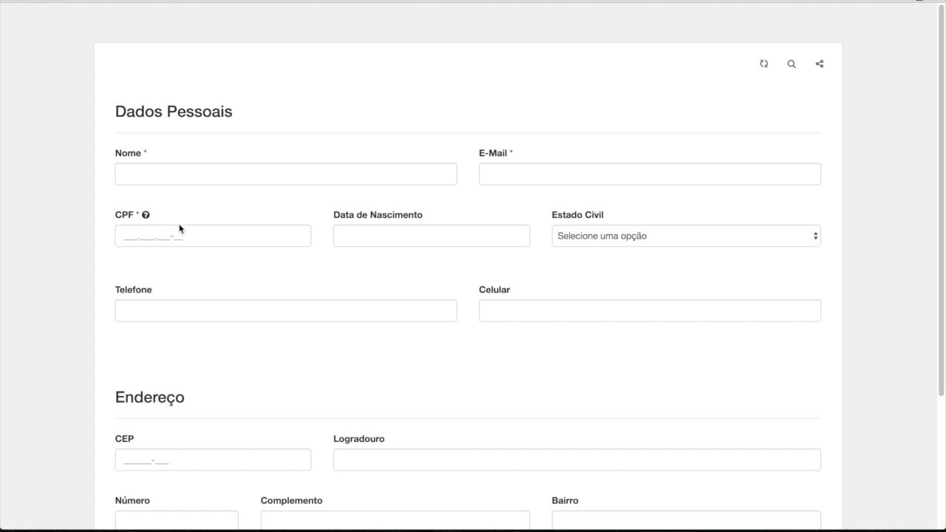
Step: Enter the test CPF 111.111.111-11 into the preview's CPF field
{"action": "left_click", "coordinate": [166, 231]}
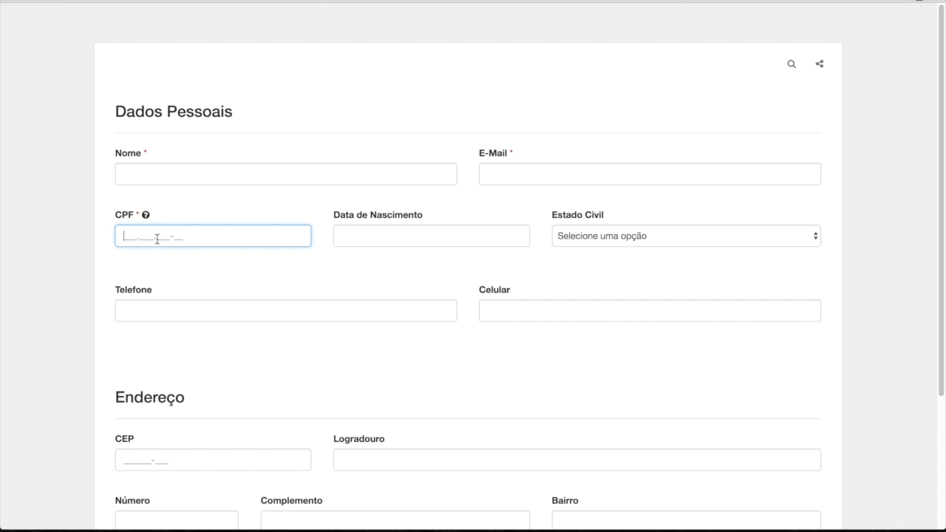
{"action": "type", "text": "111.111.111-11"}
Step: Give the Nome field an 'Exemplo:' sample-name placeholder, then save and preview the form
{"action": "left_click", "coordinate": [231, 172]}
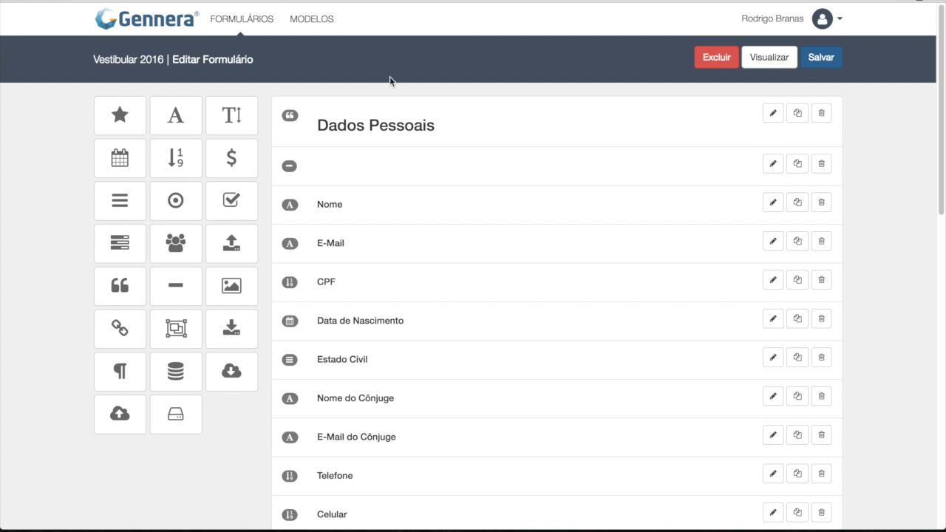
{"action": "left_click", "coordinate": [776, 202]}
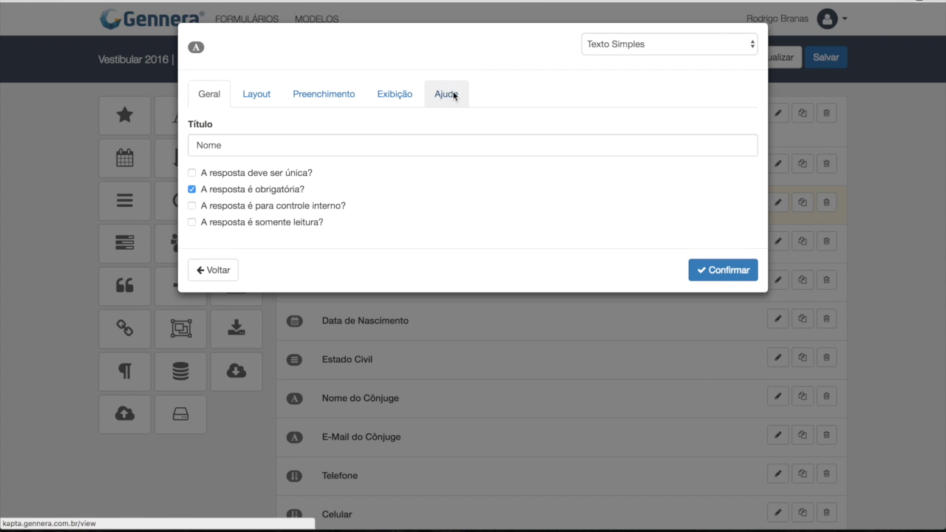
{"action": "left_click", "coordinate": [451, 94]}
{"action": "left_click", "coordinate": [270, 195]}
{"action": "type", "text": "Exemplo: João Silva"}
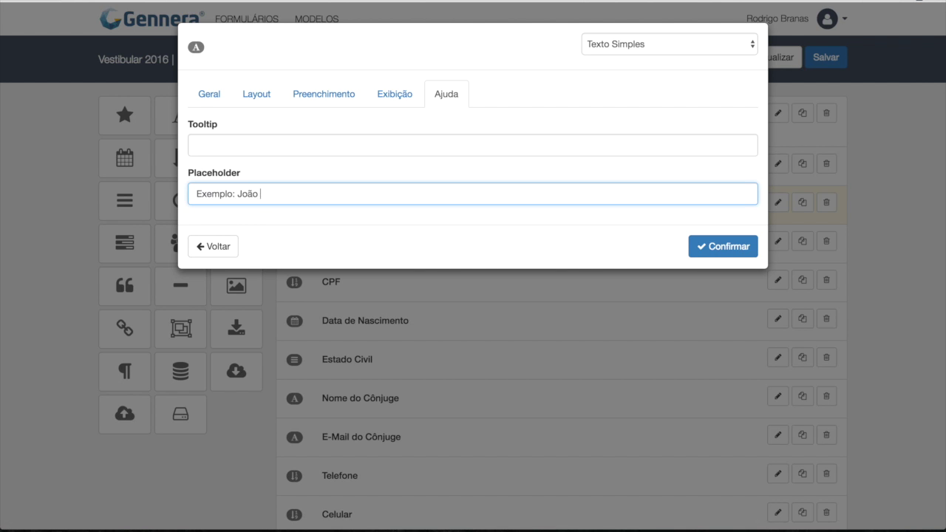
{"action": "left_click", "coordinate": [722, 249]}
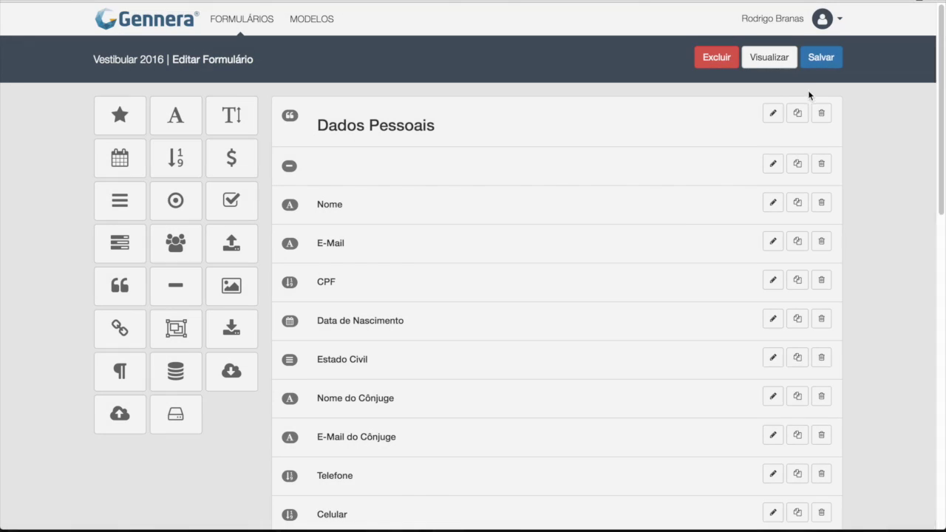
{"action": "left_click", "coordinate": [825, 57]}
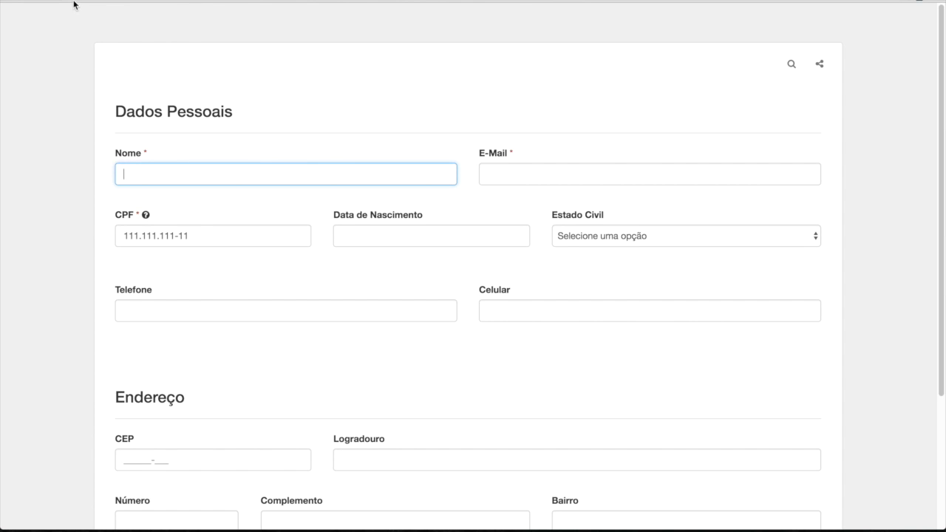
Step: Reload the preview, check the Nome placeholder, and advance to the next form step
{"action": "left_click", "coordinate": [66, 1]}
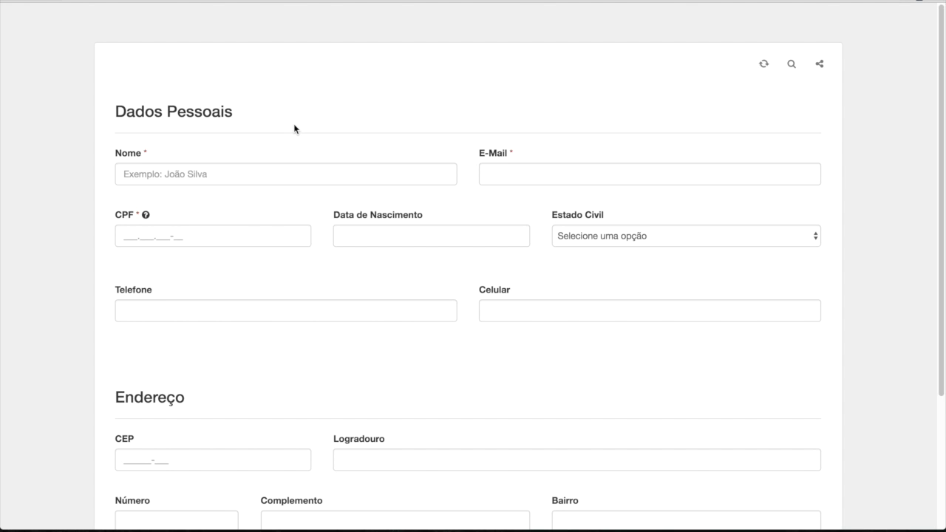
{"action": "left_click", "coordinate": [249, 174]}
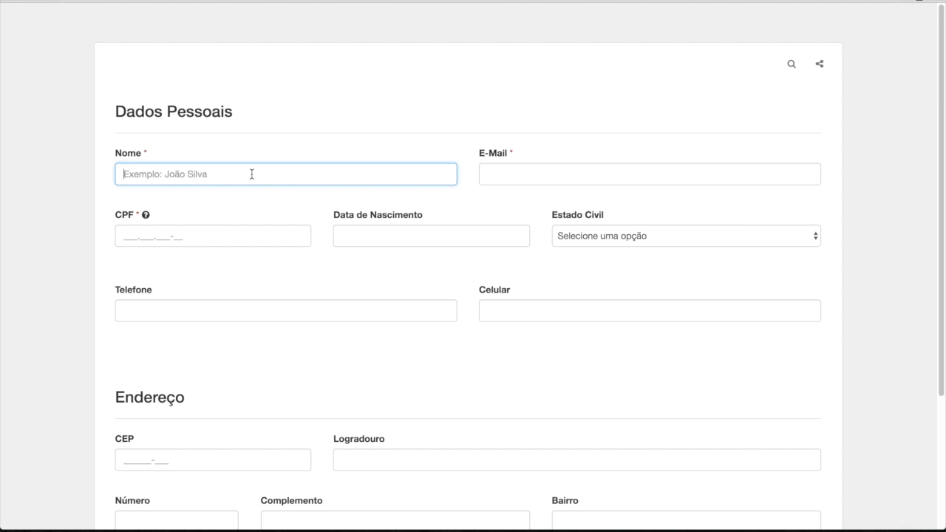
{"action": "scroll", "coordinate": [376, 255], "scroll_direction": "down", "scroll_amount": 5}
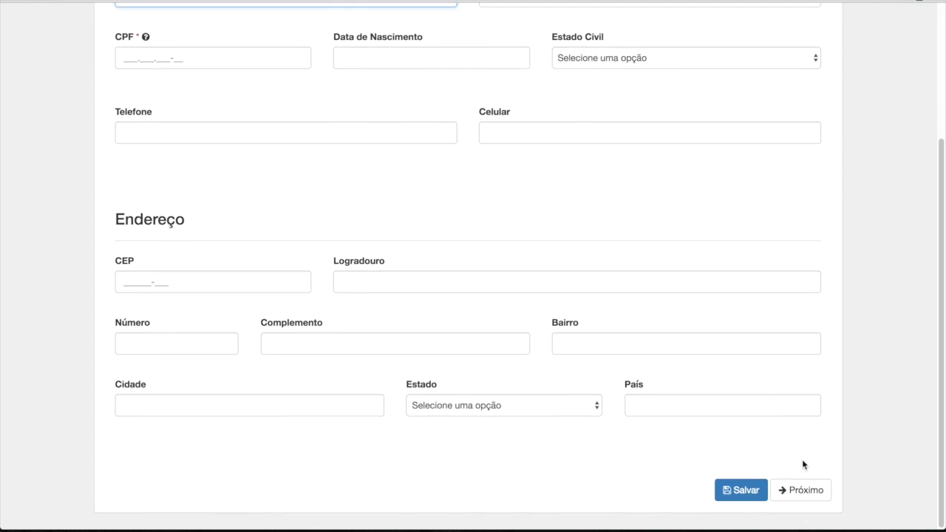
{"action": "left_click", "coordinate": [803, 490]}
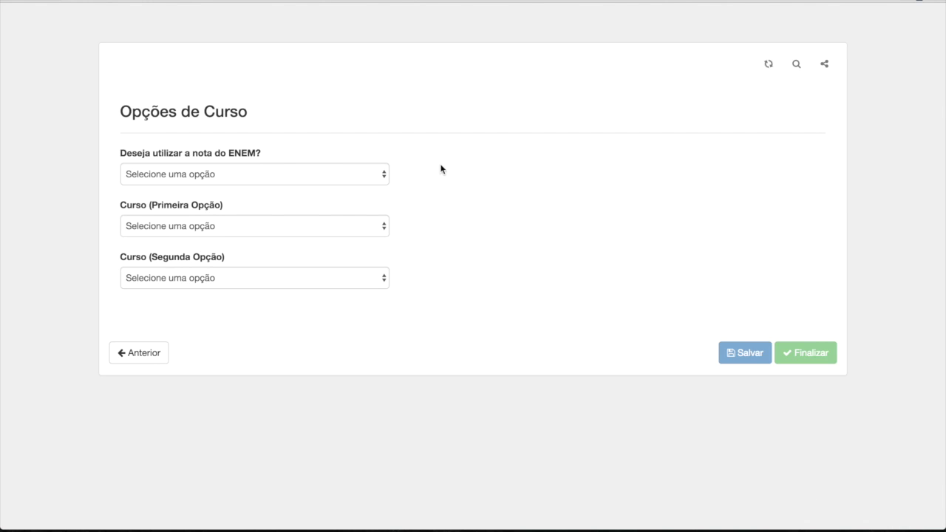
Step: Answer Sim on the ENEM question and check the revealed Código do ENEM field
{"action": "left_click", "coordinate": [253, 173]}
{"action": "left_click", "coordinate": [247, 187]}
{"action": "left_click", "coordinate": [177, 219]}
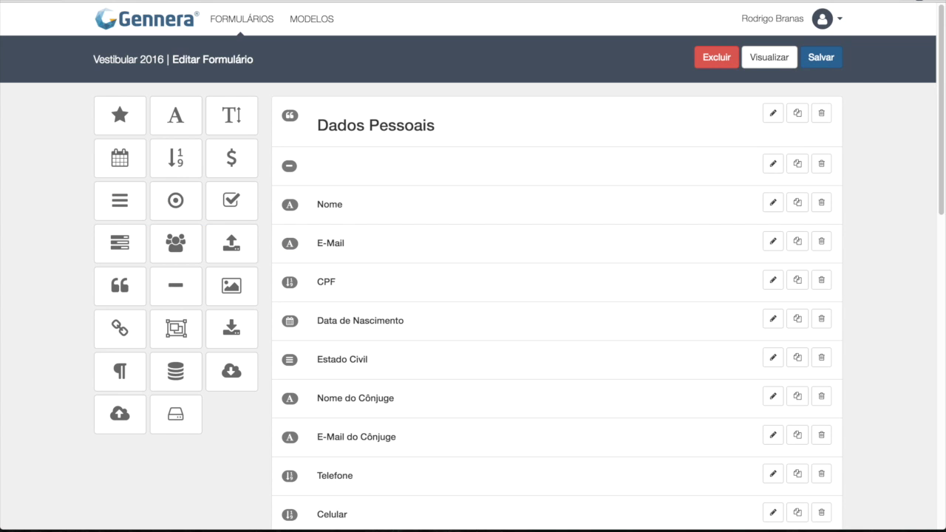
{"action": "scroll", "coordinate": [575, 353], "scroll_direction": "down", "scroll_amount": 10}
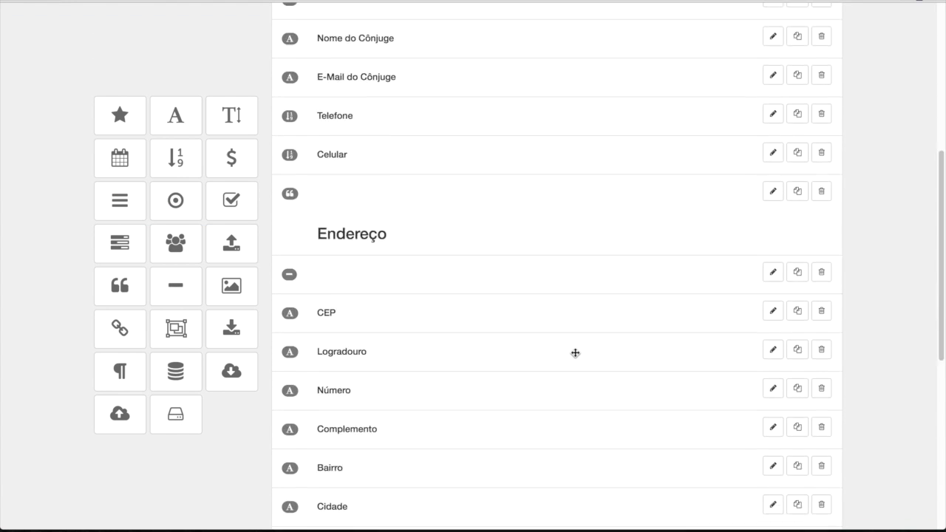
Step: In Código do ENEM's Ajuda settings, enter tooltip 'Entre no site do ENEM e obtenha o código' and placeholder 'Exemplo: 1234-5'
{"action": "left_click", "coordinate": [774, 380]}
{"action": "left_click", "coordinate": [443, 95]}
{"action": "left_click", "coordinate": [266, 142]}
{"action": "type", "text": "Entre no "}
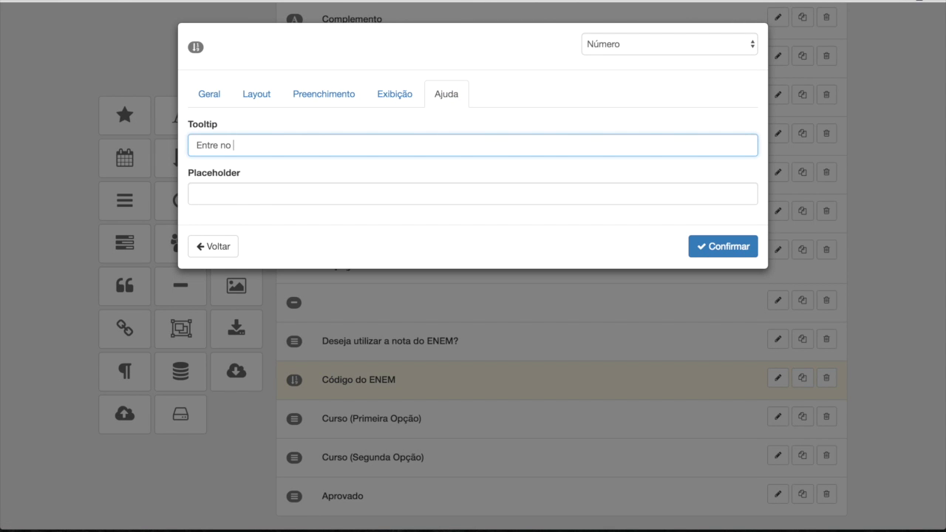
{"action": "type", "text": "site do ENEM e obtenha o código"}
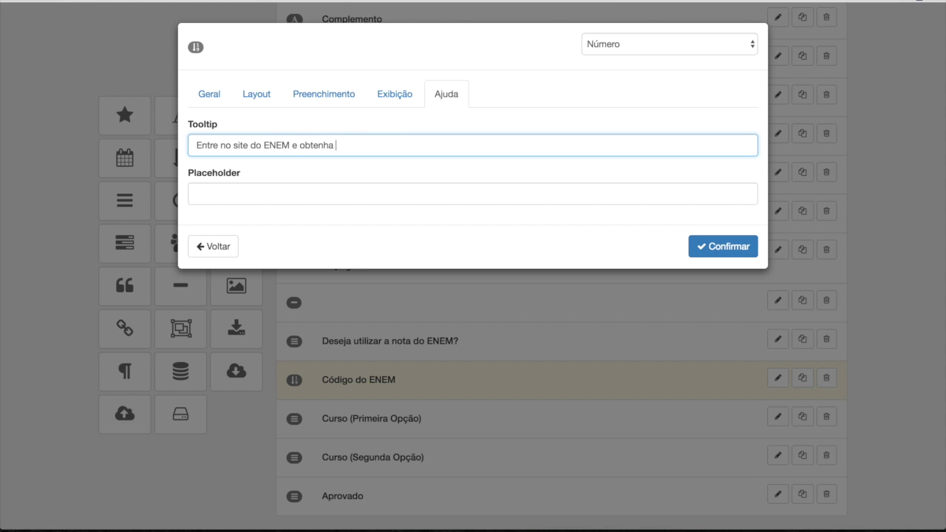
{"action": "key", "text": "Tab"}
{"action": "type", "text": "Exempl"}
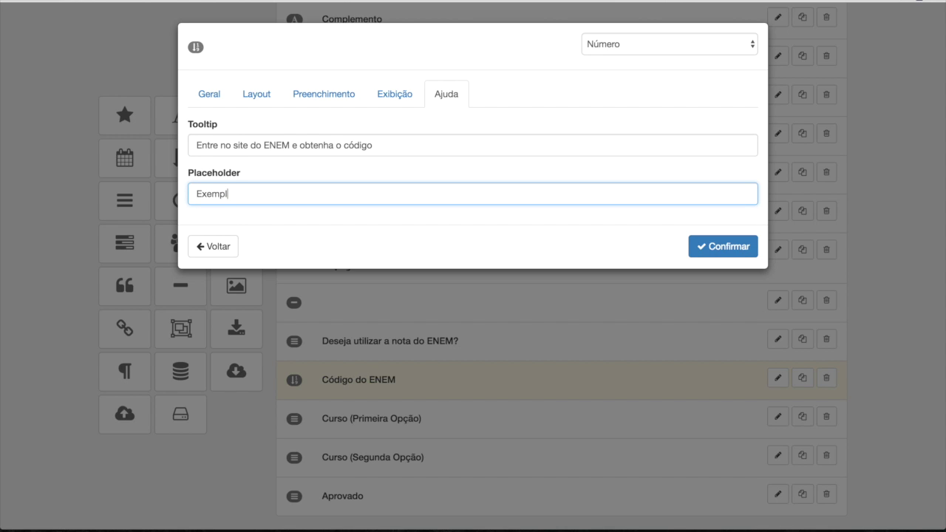
{"action": "type", "text": "o: 1234-5"}
{"action": "left_click", "coordinate": [705, 243]}
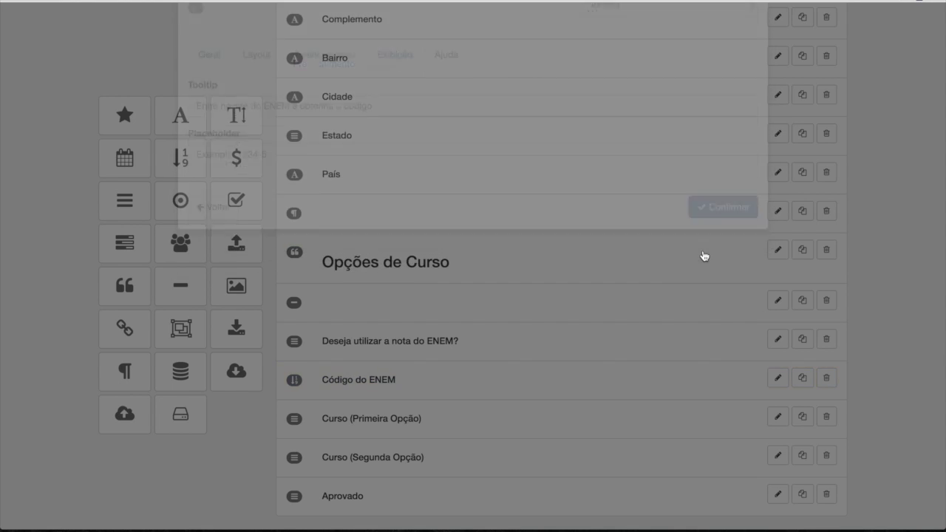
Step: Save and preview the form, answer Sim under Opções de Curso, and select Código do ENEM
{"action": "left_click", "coordinate": [822, 65]}
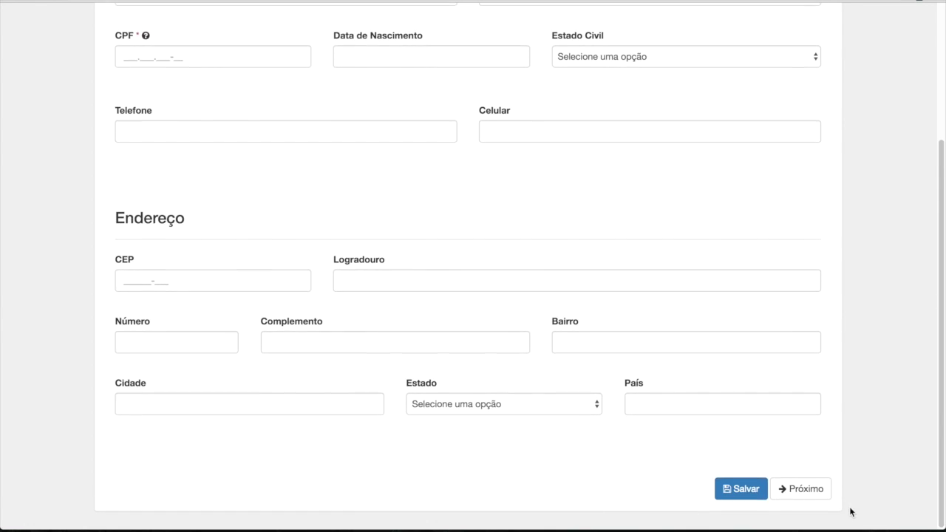
{"action": "left_click", "coordinate": [794, 494]}
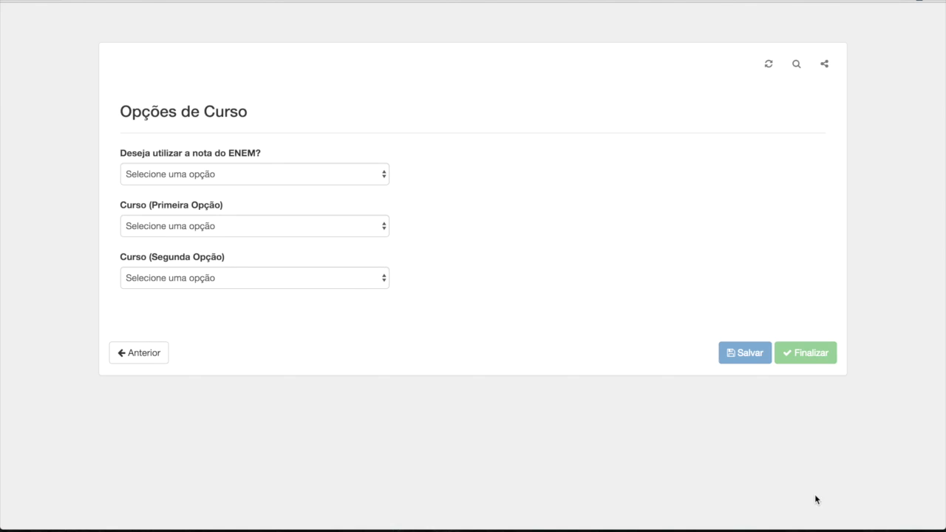
{"action": "left_click", "coordinate": [237, 174]}
{"action": "left_click", "coordinate": [236, 189]}
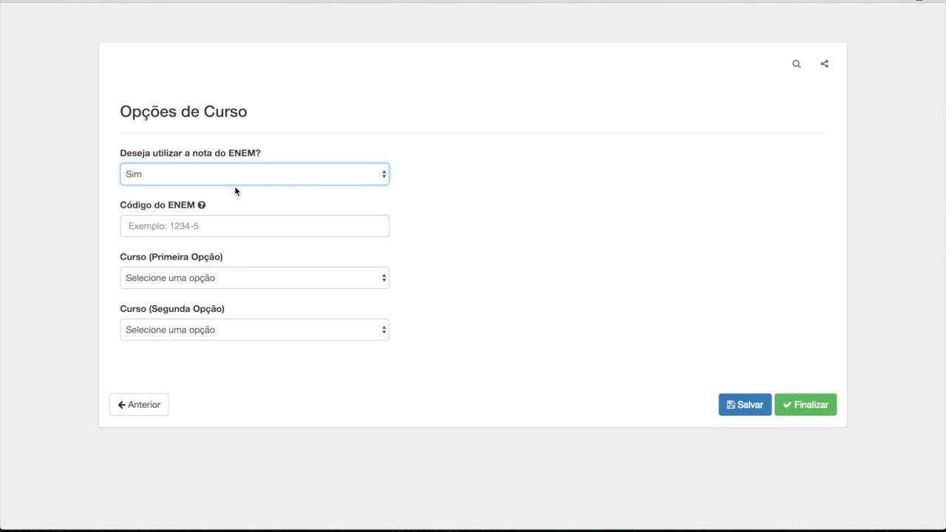
{"action": "mouse_move", "coordinate": [202, 206]}
{"action": "left_click", "coordinate": [217, 224]}
Step: Type test codes into Código do ENEM, then delete them to show the placeholder
{"action": "type", "text": "12345"}
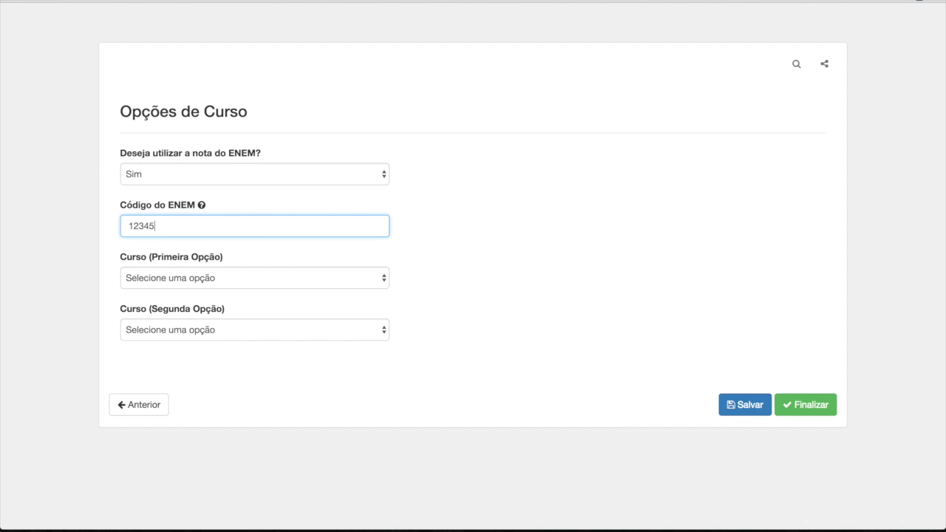
{"action": "key", "text": "BackSpace"}
{"action": "type", "text": "55"}
{"action": "key", "text": "BackSpace"}
{"action": "key", "text": "BackSpace"}
{"action": "key", "text": "BackSpace"}
{"action": "key", "text": "BackSpace"}
{"action": "key", "text": "BackSpace"}
{"action": "key", "text": "BackSpace"}
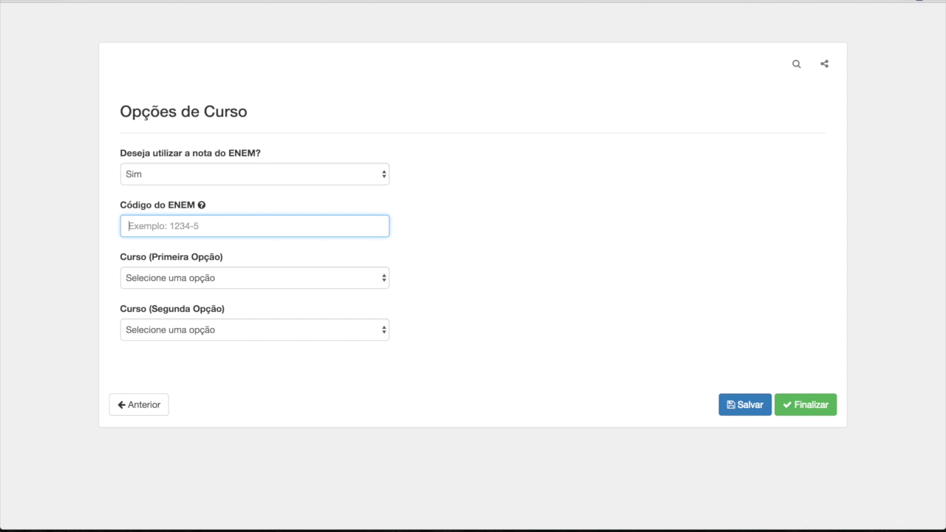